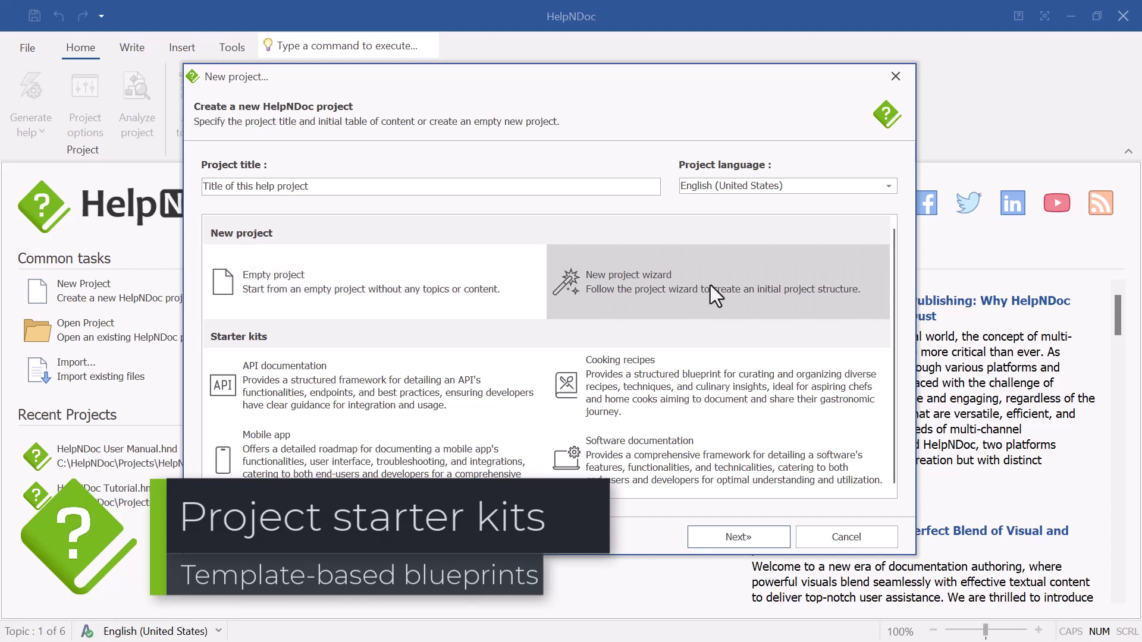
Look over the starter kits, choose the New project wizard instead and continue to the initial table of contents
left_click(496, 377)
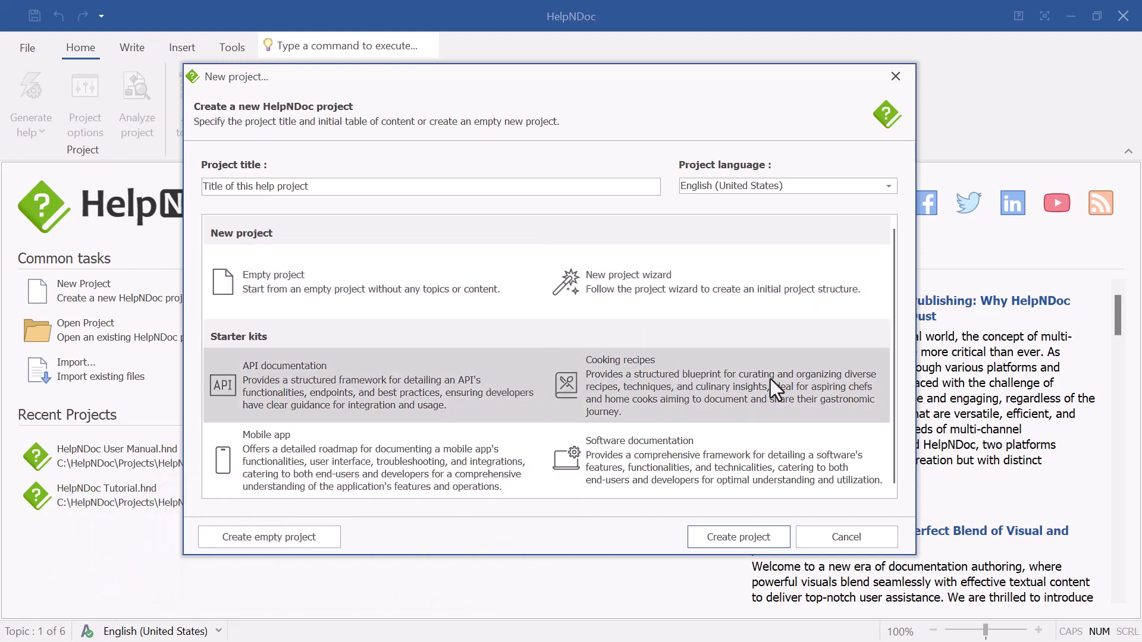
left_click(808, 379)
left_click(490, 466)
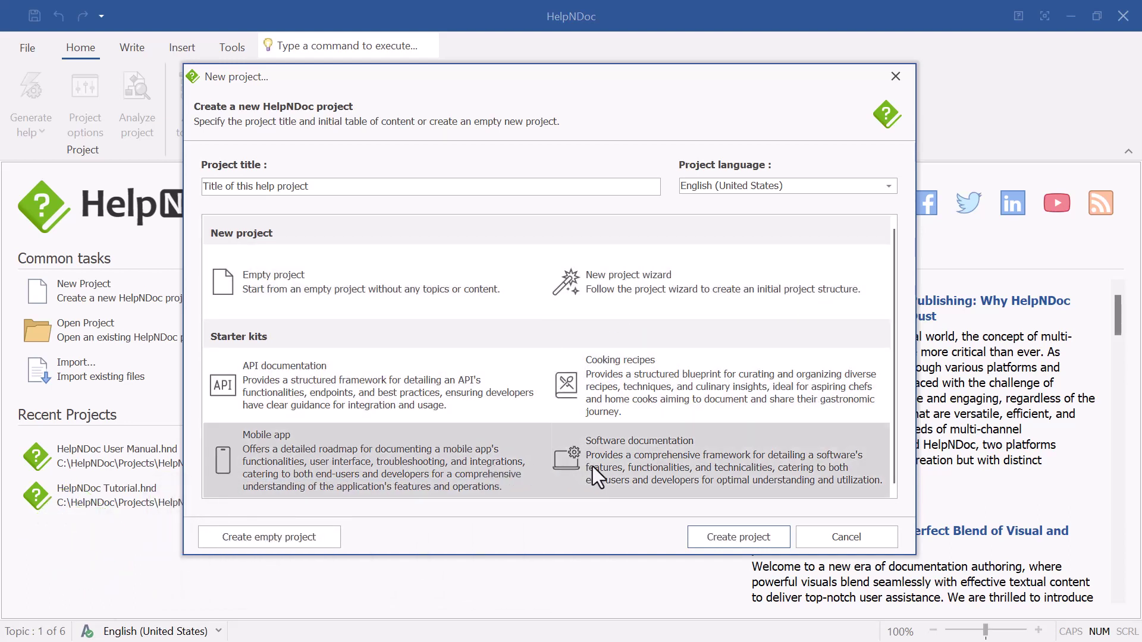
left_click(640, 467)
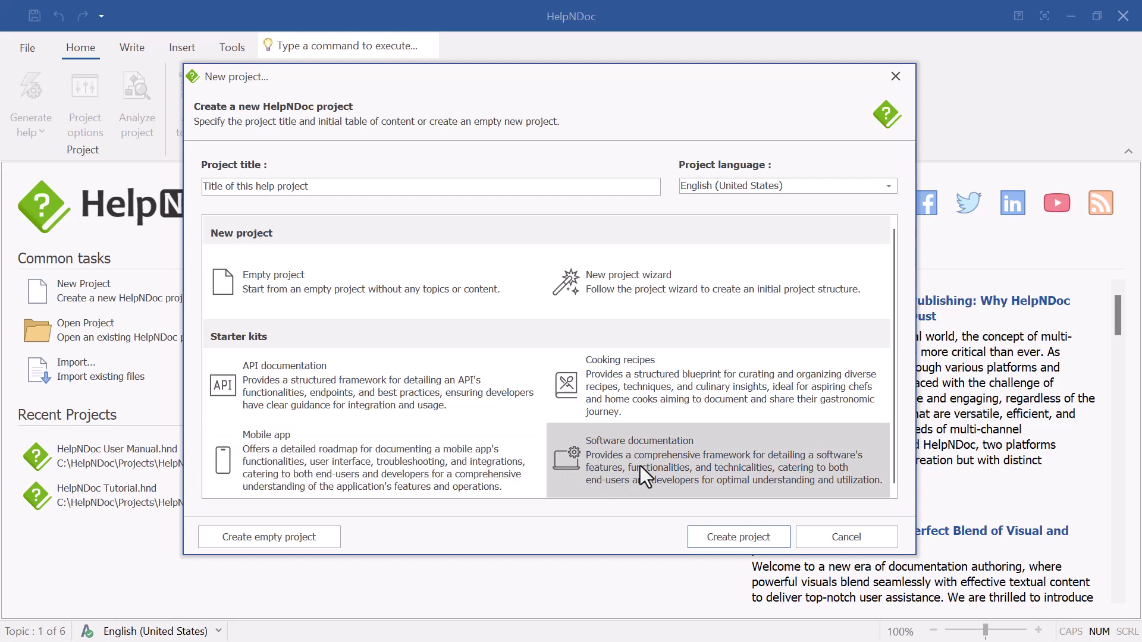
left_click(637, 296)
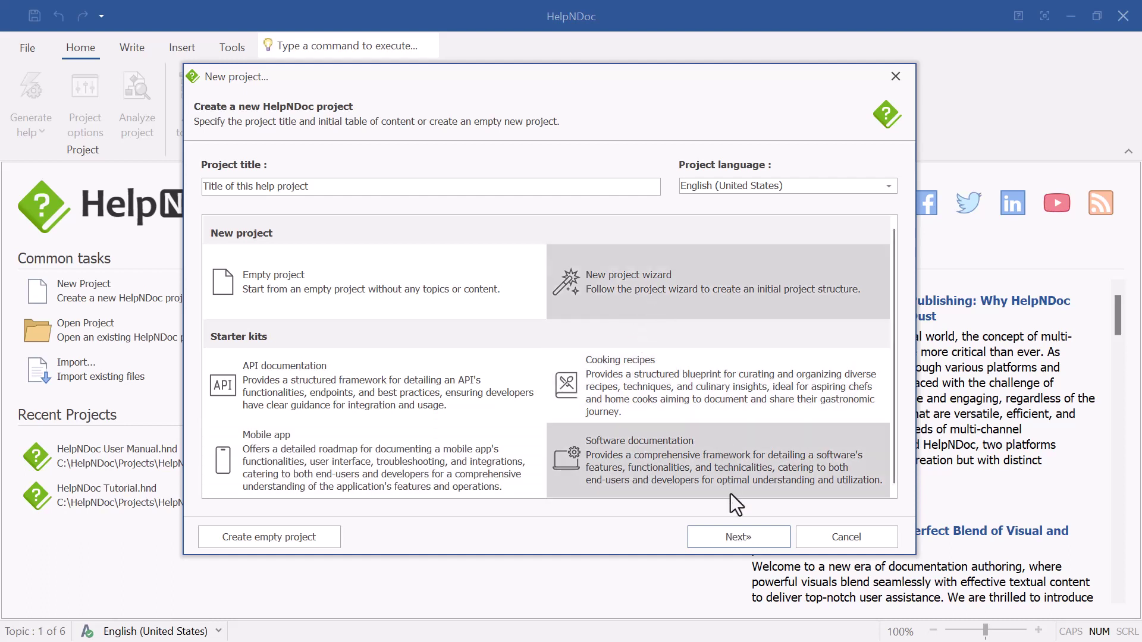
left_click(759, 537)
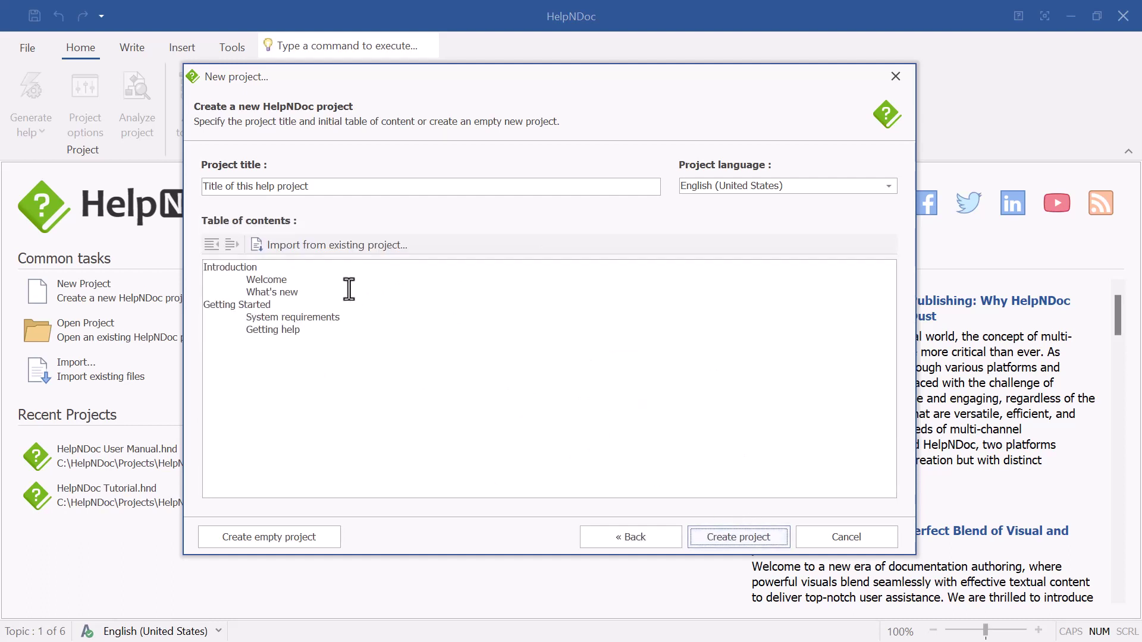
Put Welcome and Getting help at the top level, nest Getting Started under What's new, and create the project
left_click(289, 282)
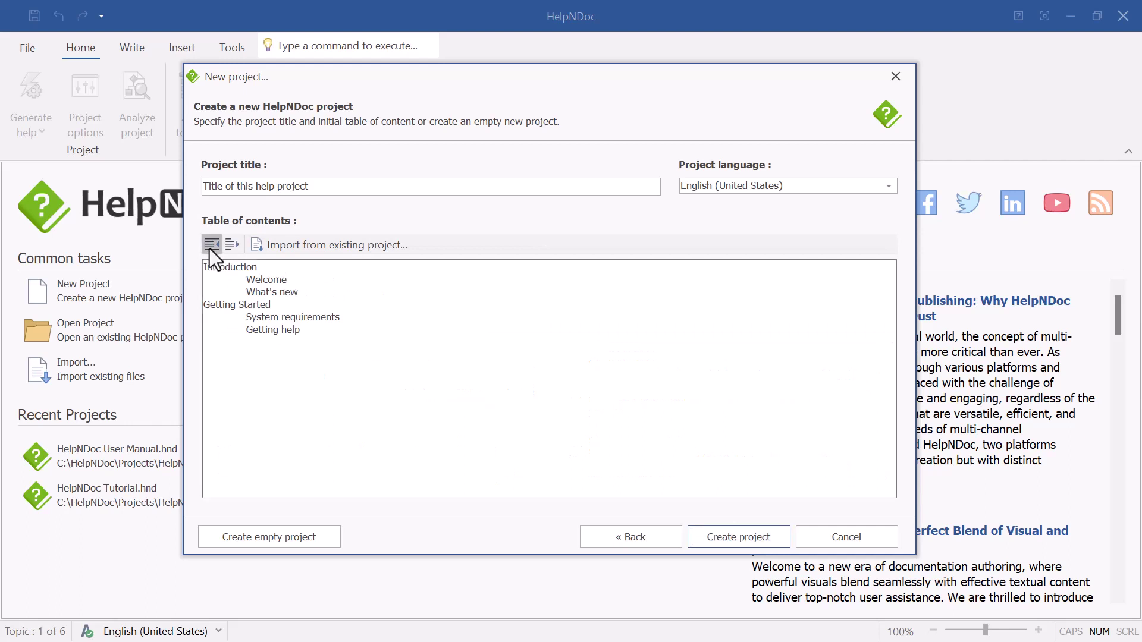
left_click(212, 243)
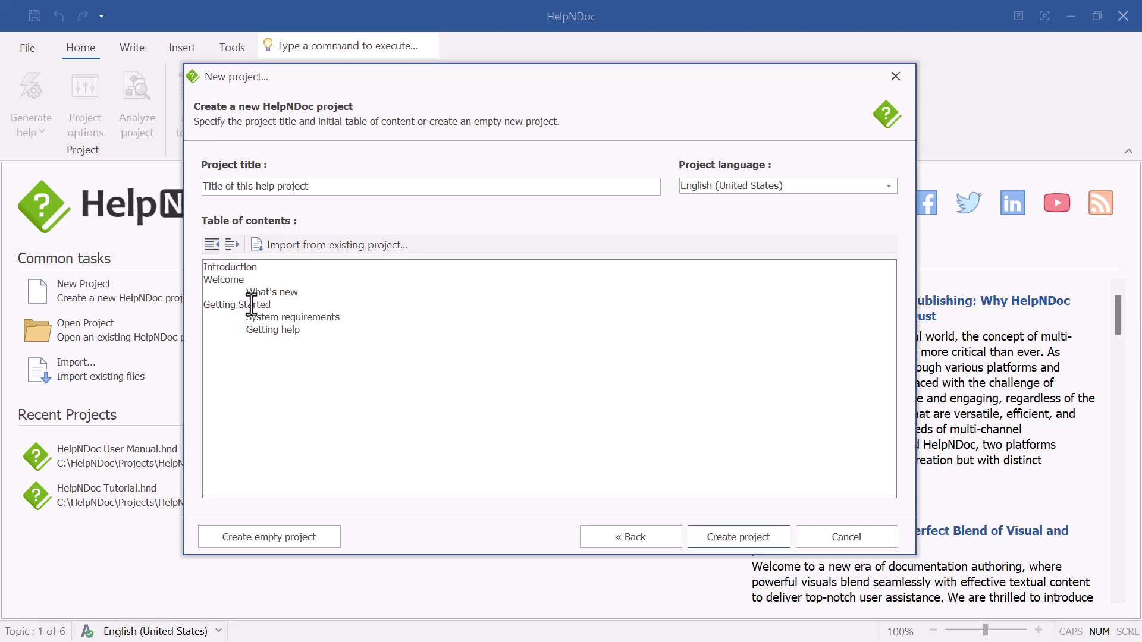
left_click(231, 247)
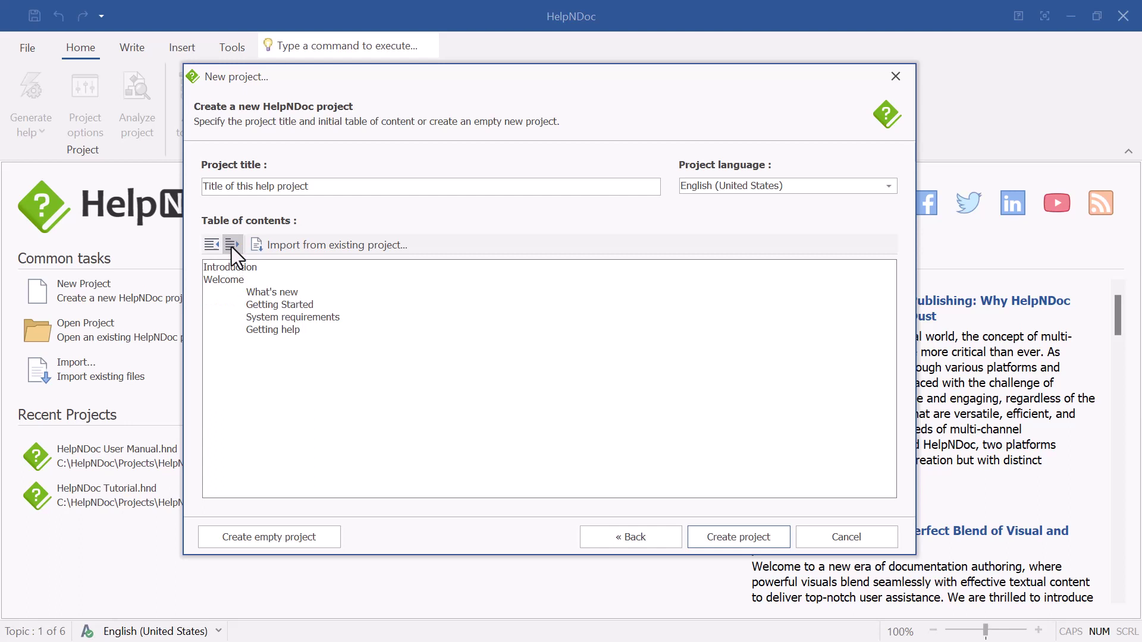
left_click(231, 248)
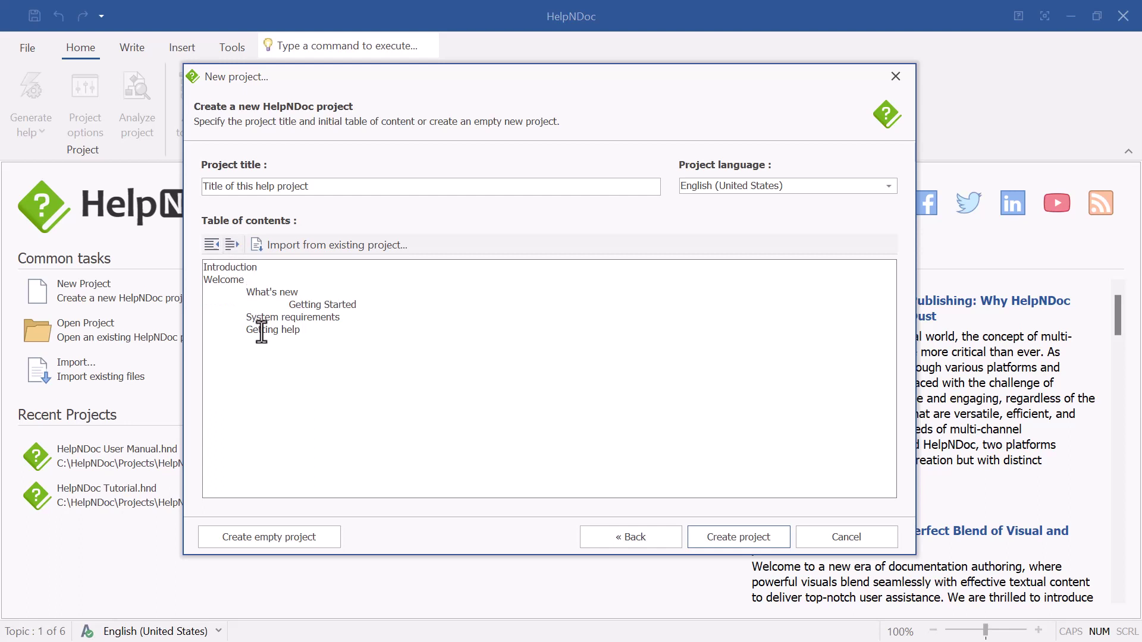
left_click(211, 245)
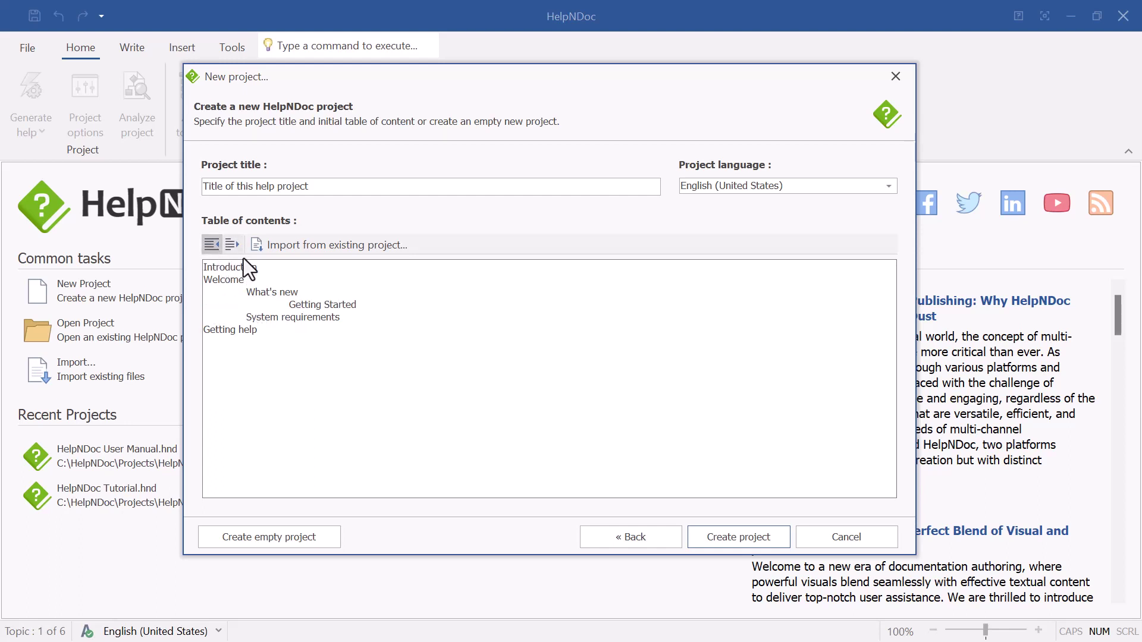
left_click(771, 537)
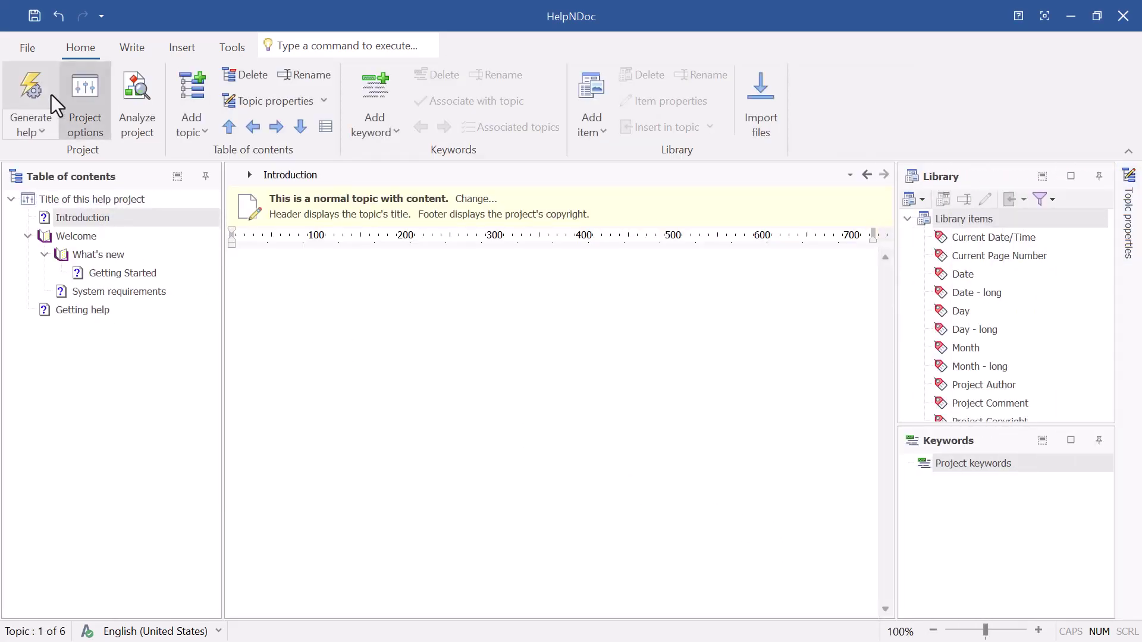
Create a new project from the API documentation starter kit without saving the current one, and review its table of contents
left_click(26, 49)
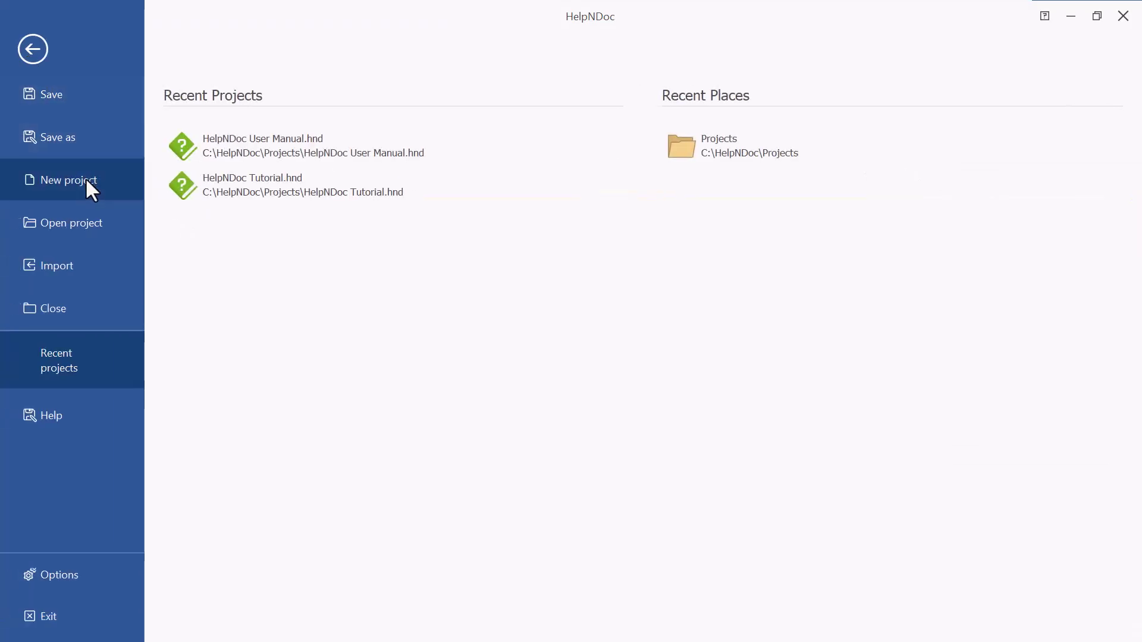
left_click(87, 179)
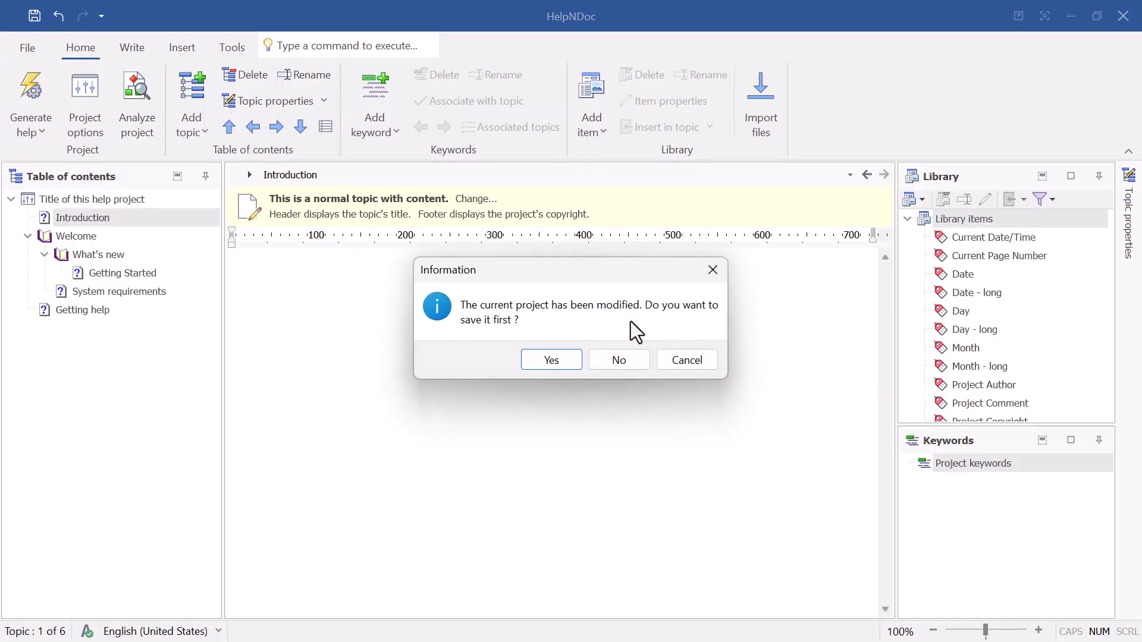
left_click(643, 362)
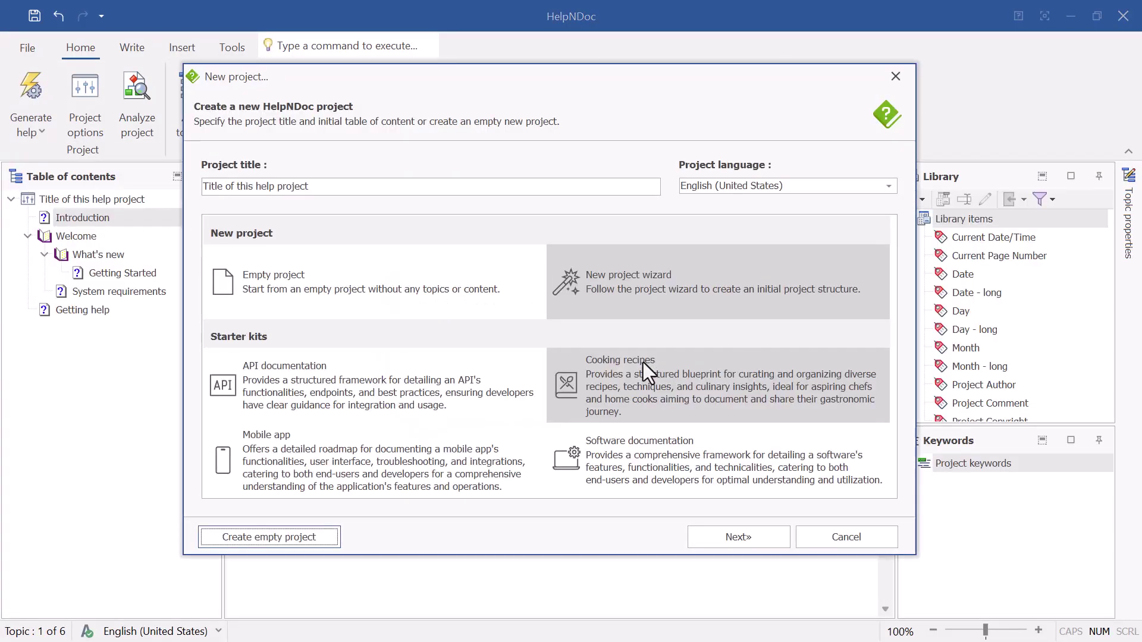
left_click(473, 369)
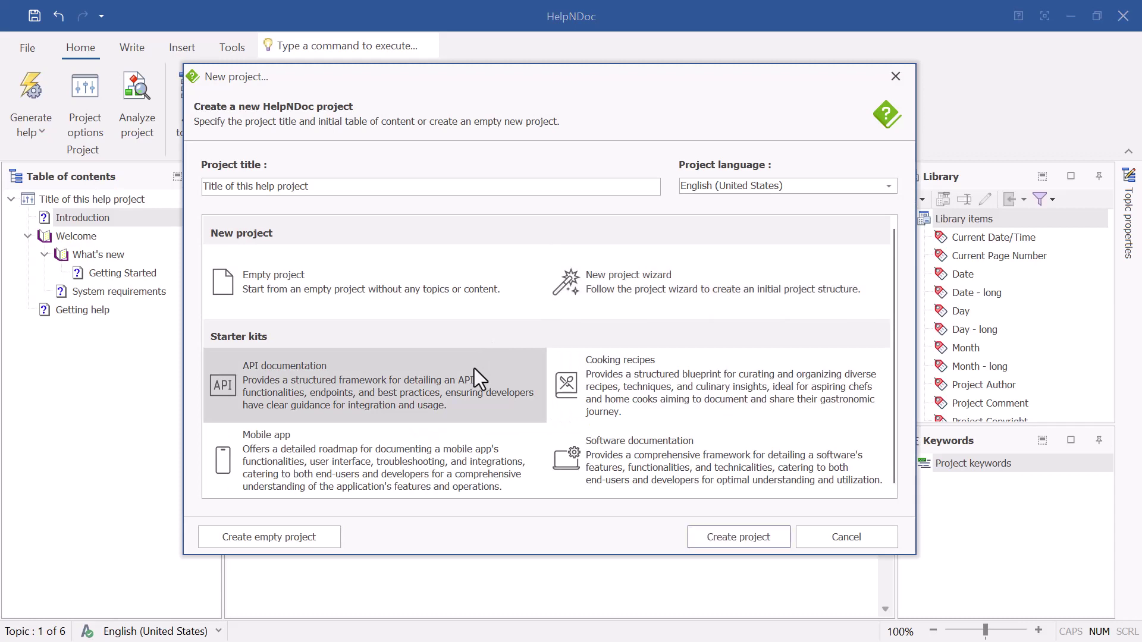
left_click(782, 541)
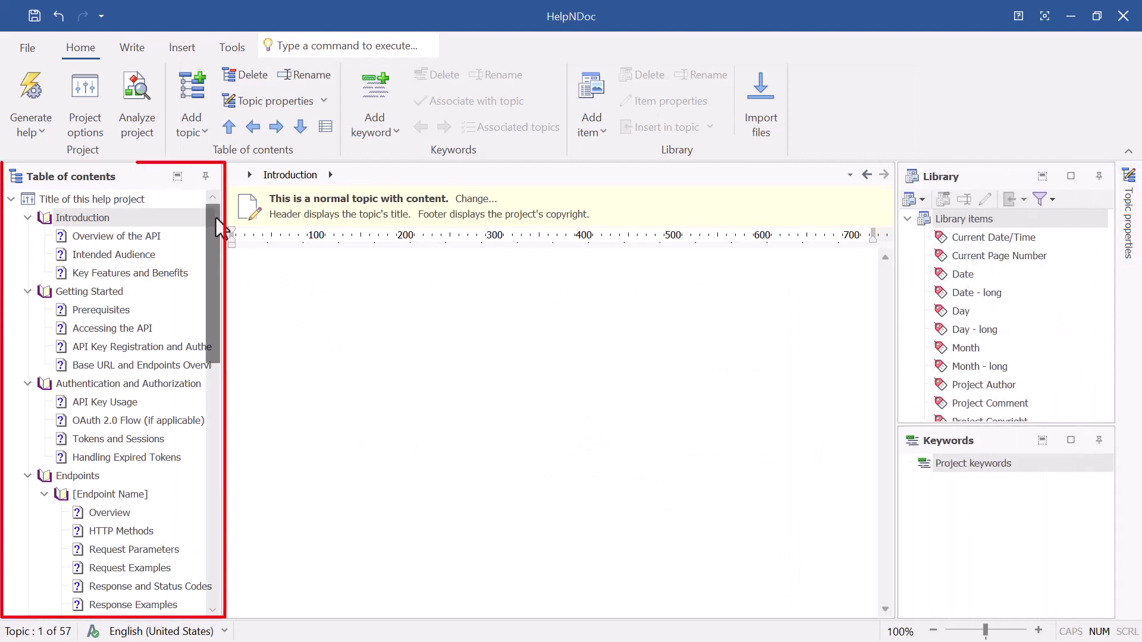
left_click_drag(212, 221, 215, 491)
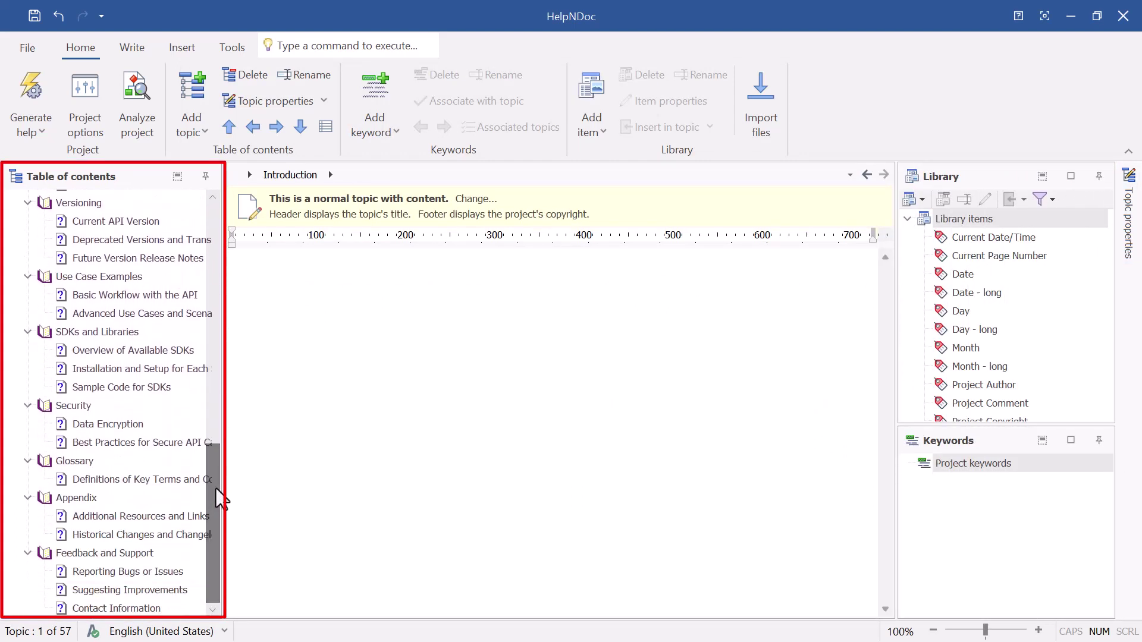
Discard the API project, create a new one from the Cooking recipes starter kit and review its table of contents
left_click(29, 52)
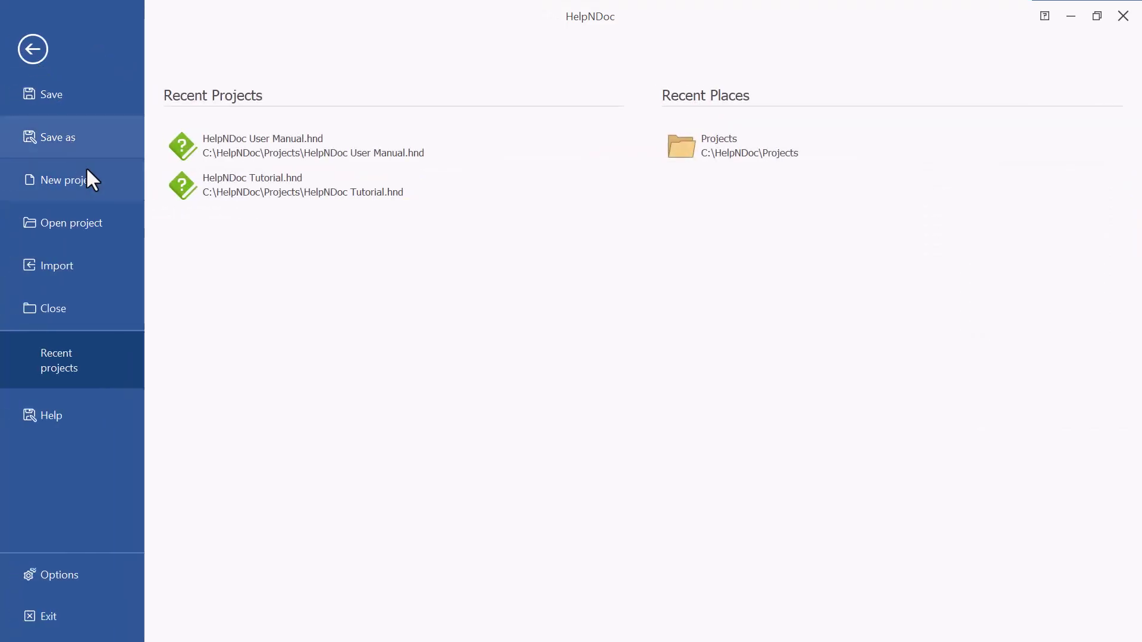
left_click(89, 180)
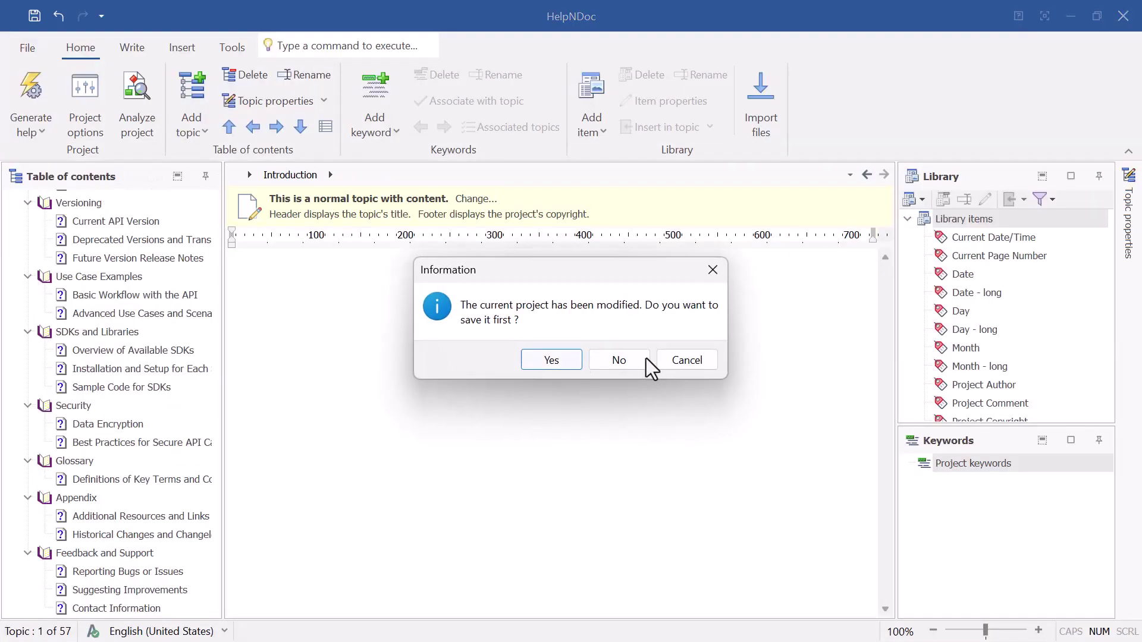
left_click(649, 360)
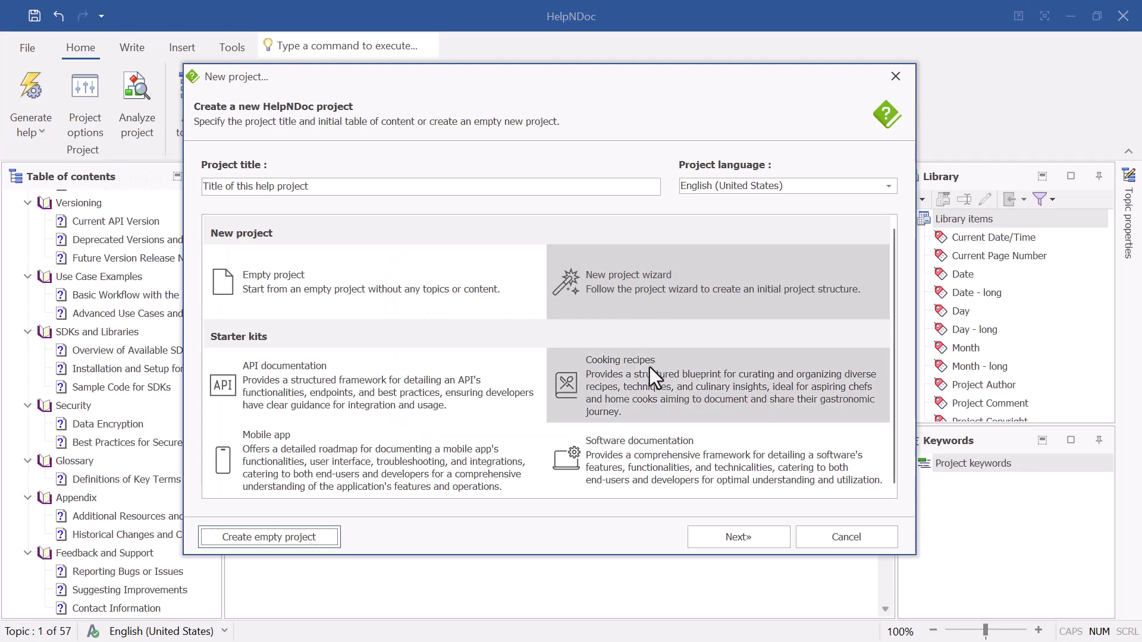
left_click(766, 539)
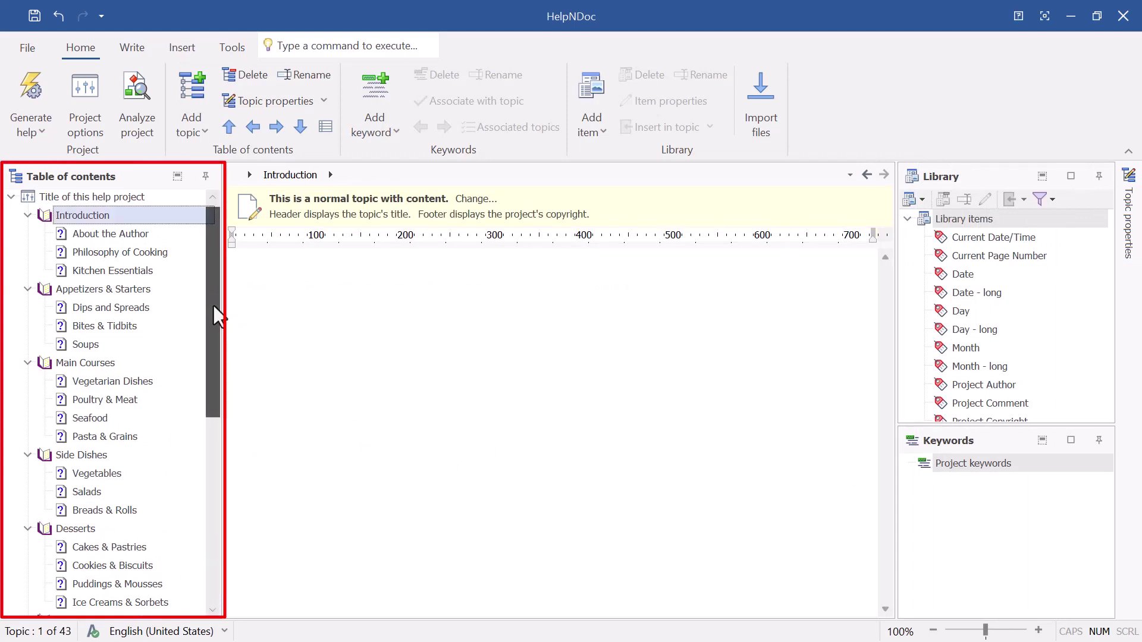
left_click_drag(213, 305, 219, 517)
Discard the cooking project, create a new one from the Mobile app starter kit and review its table of contents
left_click(22, 48)
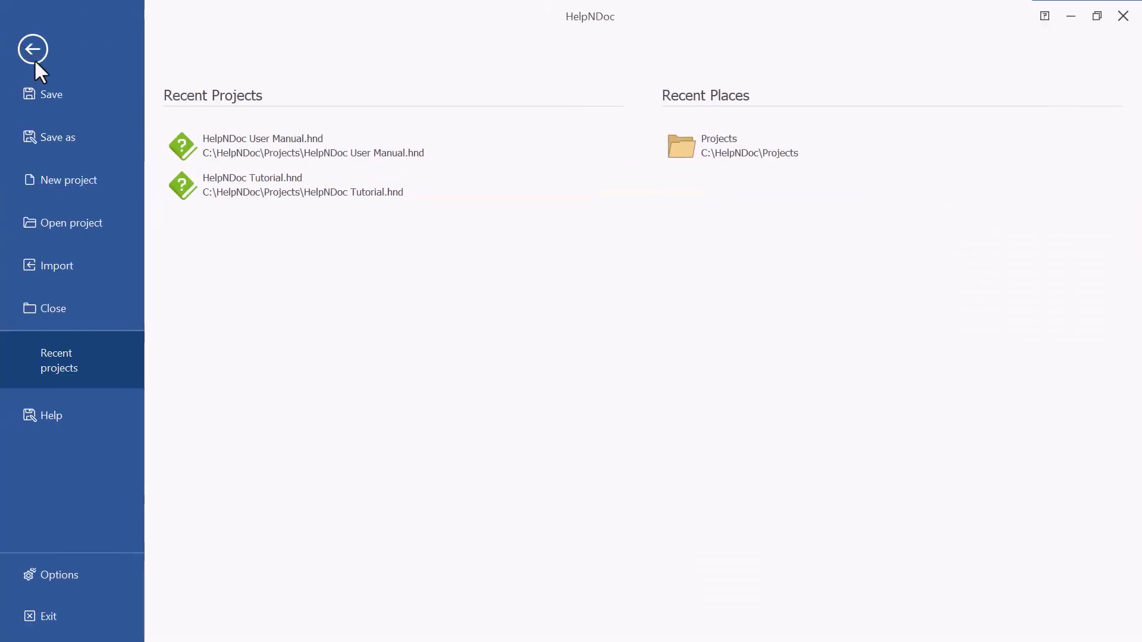
left_click(79, 179)
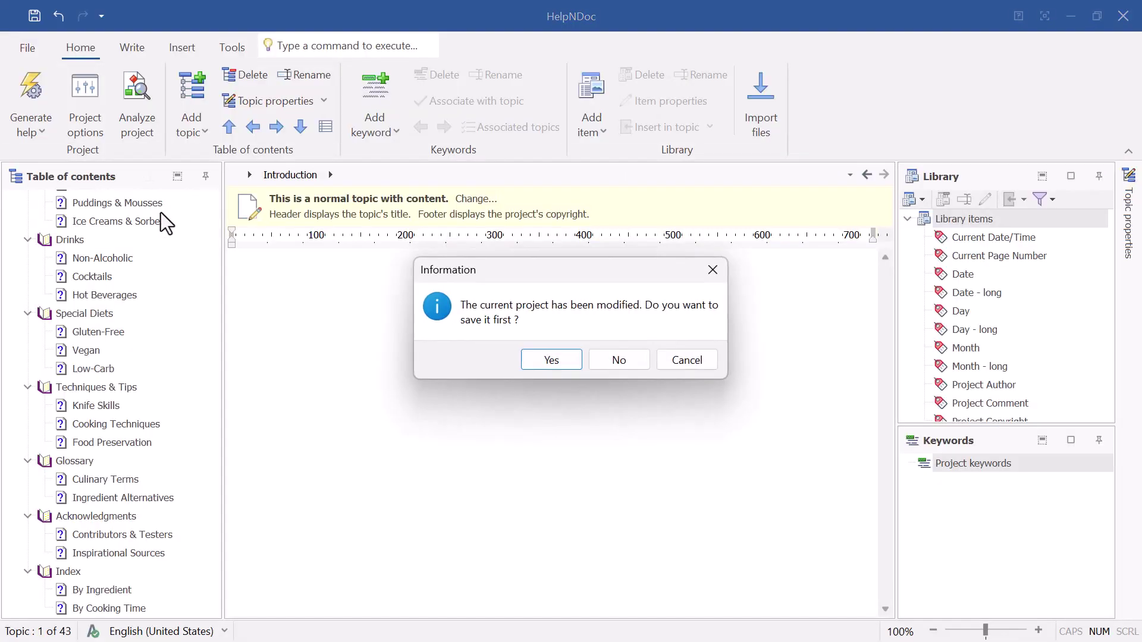
left_click(613, 365)
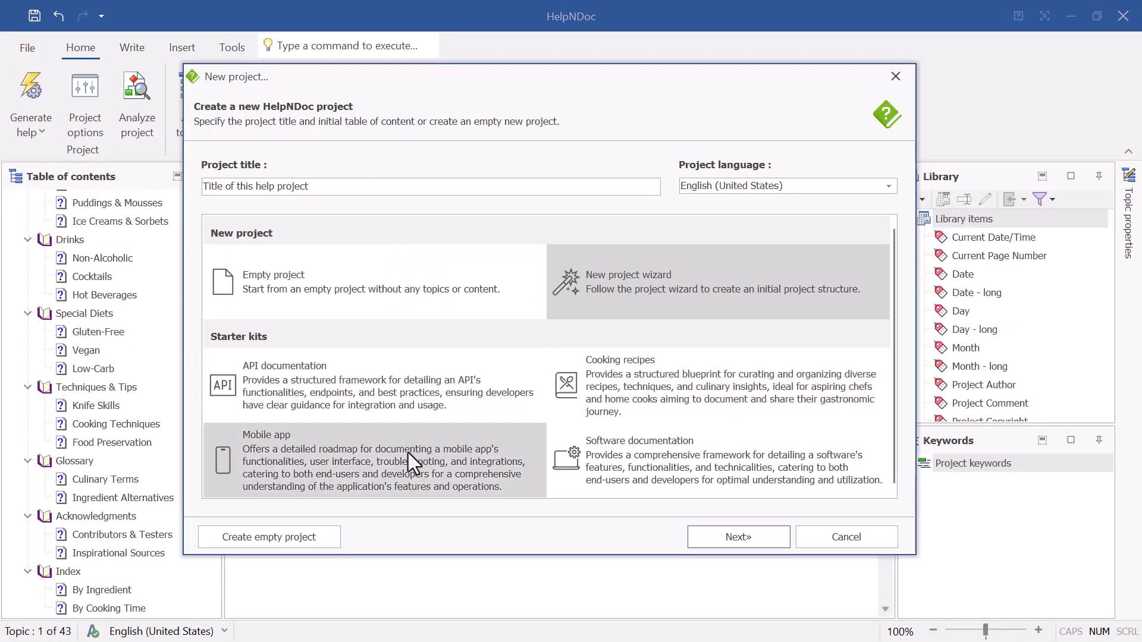
left_click(785, 537)
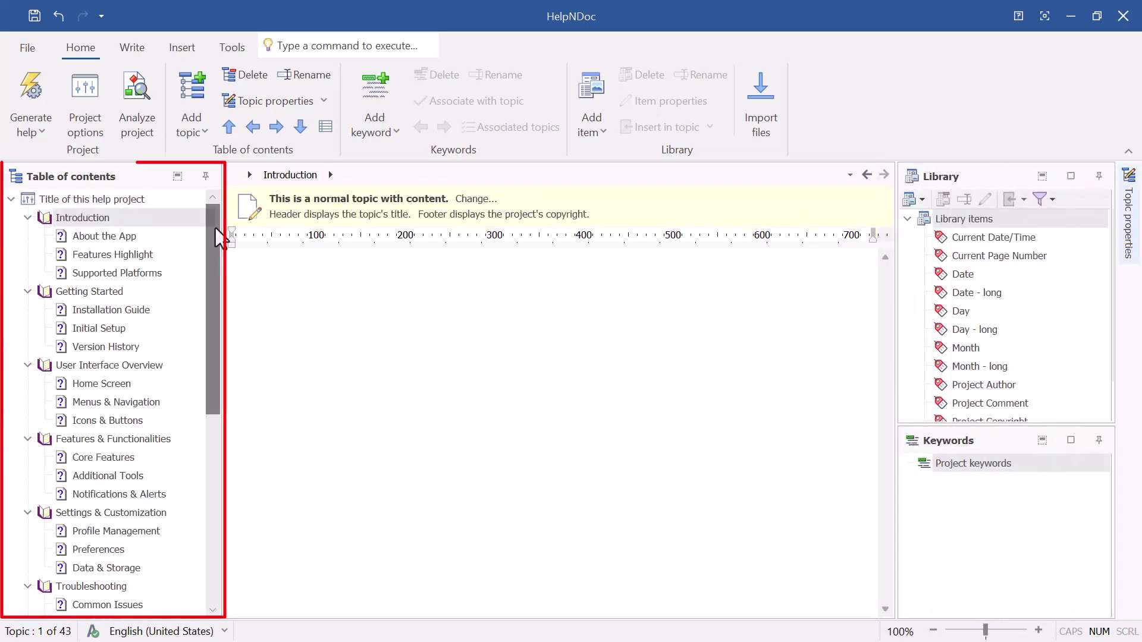
left_click_drag(214, 232, 215, 444)
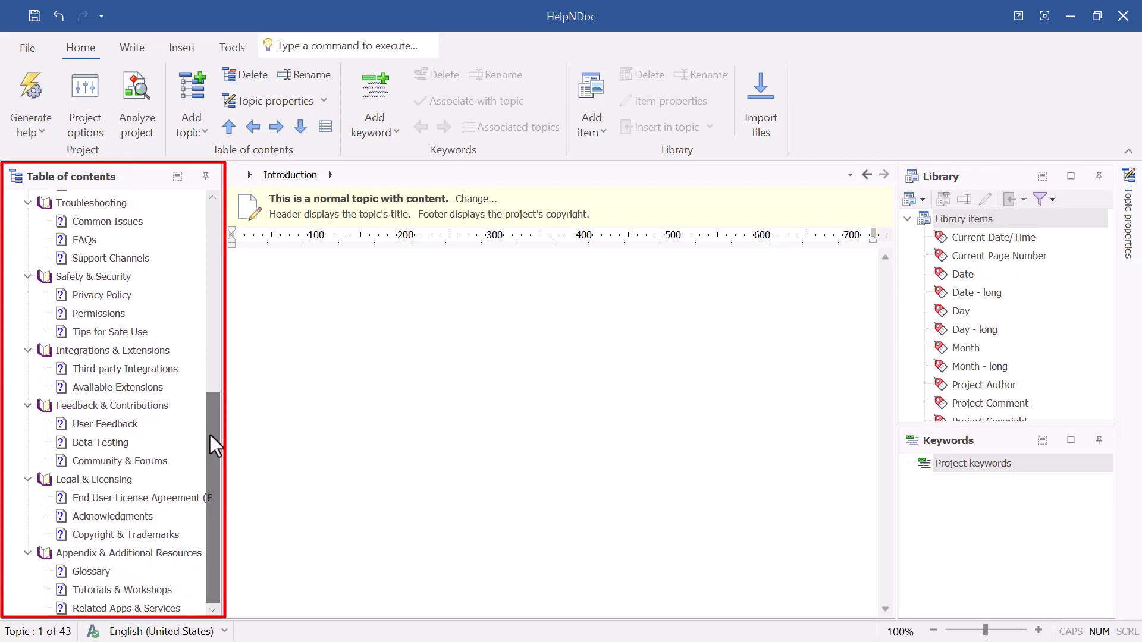
Discard the mobile app project, create a new one from the Software documentation starter kit and review its table of contents
left_click(29, 50)
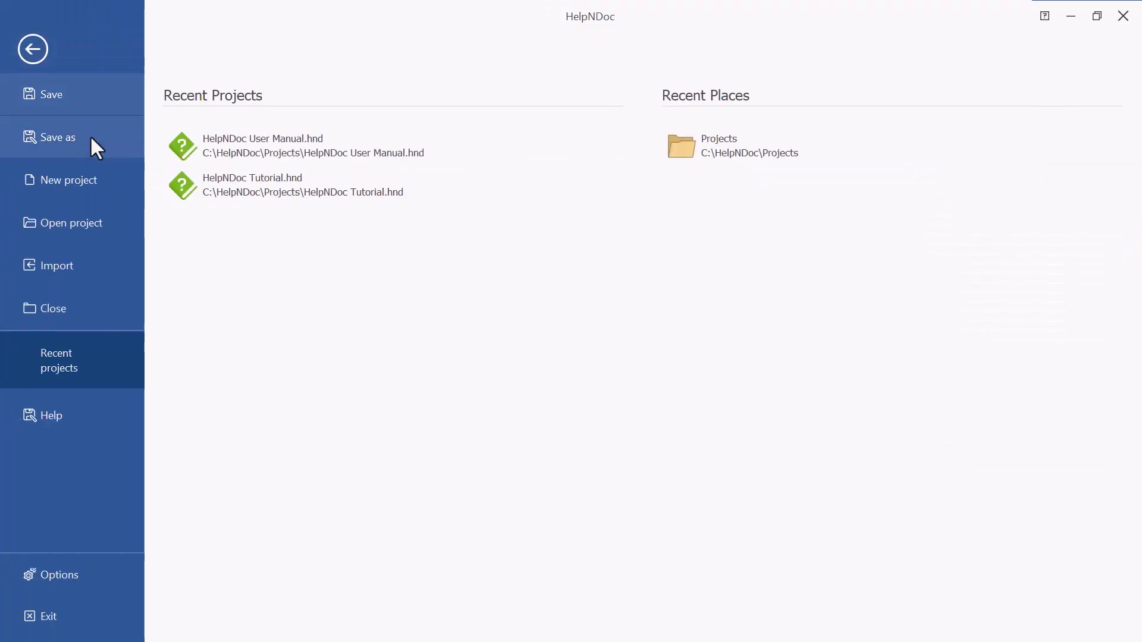
left_click(102, 179)
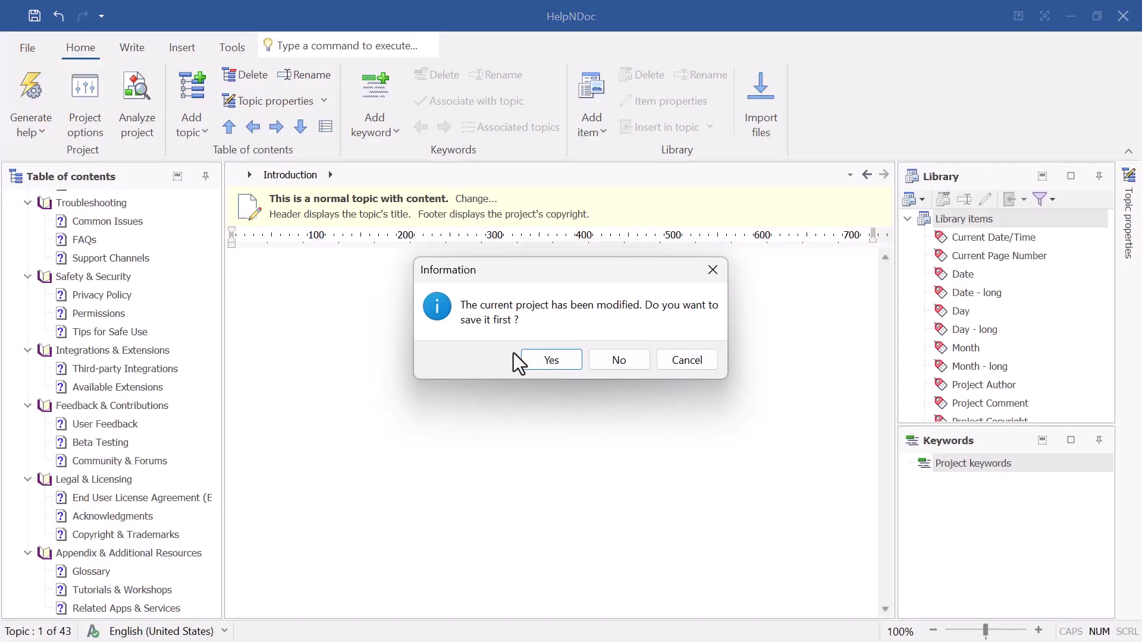
left_click(598, 361)
left_click(756, 453)
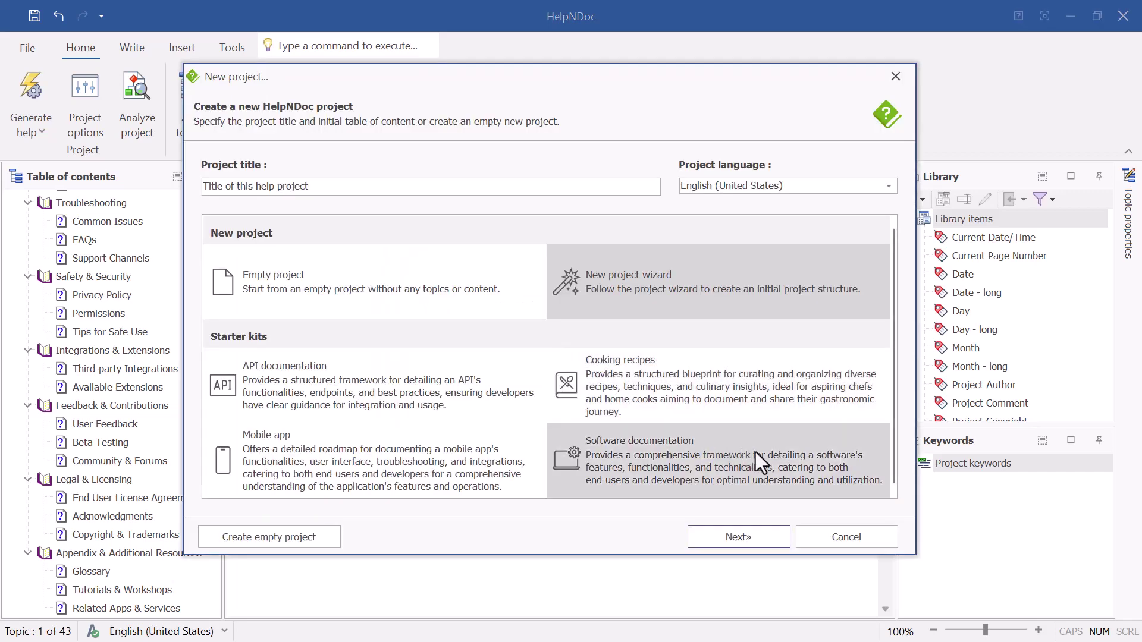
left_click(785, 537)
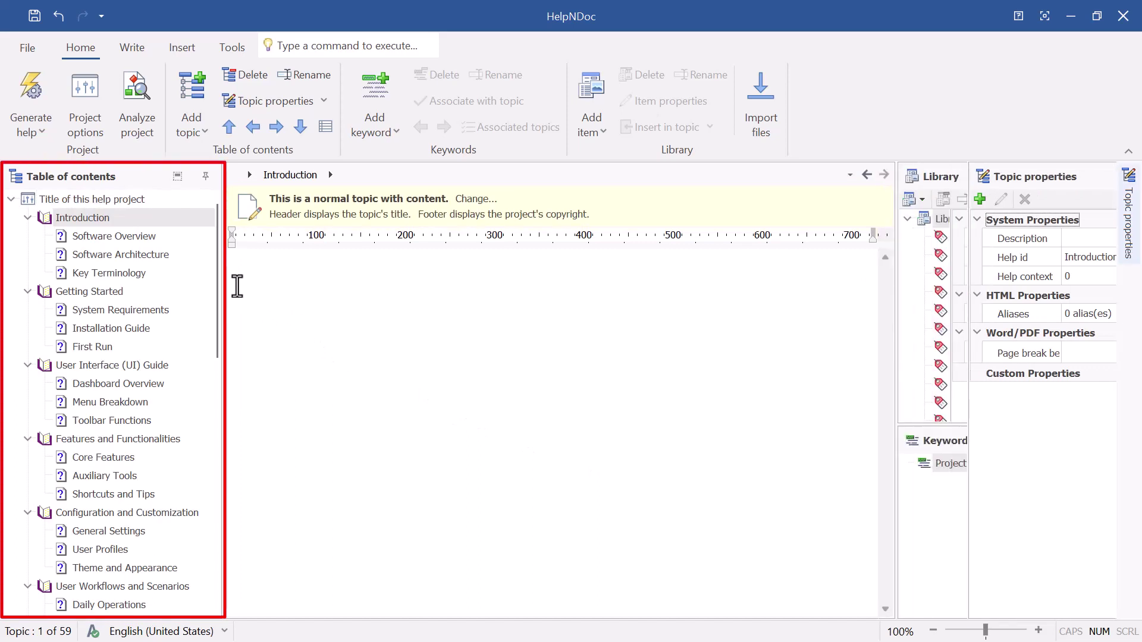
left_click_drag(217, 250, 219, 517)
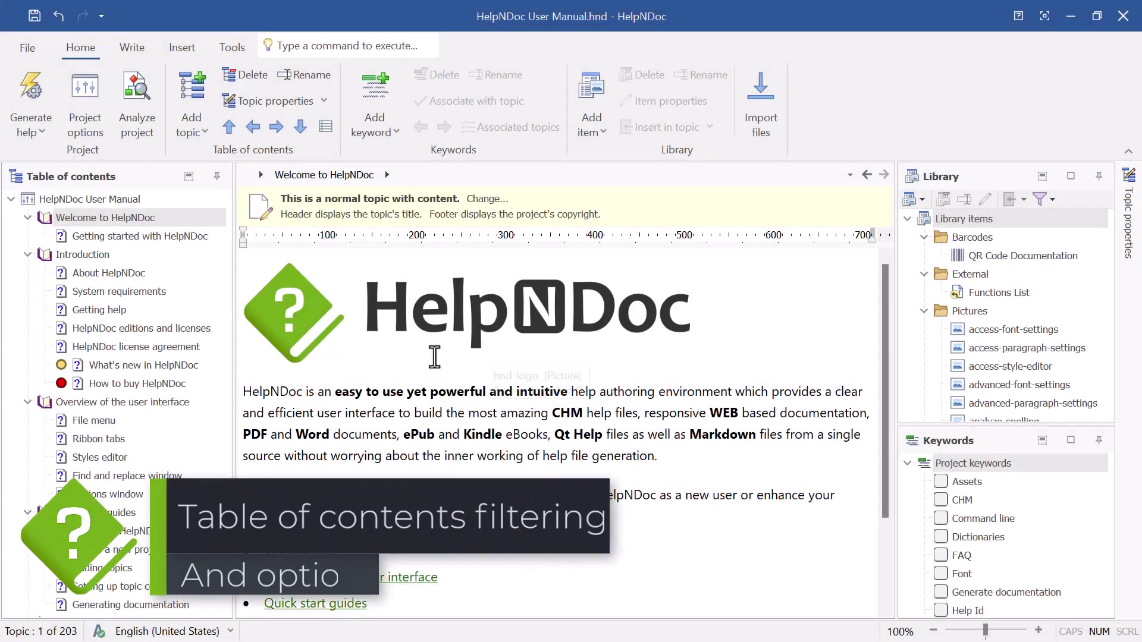
Show the optional toolbar of the HelpNDoc User Manual's table of contents and view its options for adding topics
left_click(189, 175)
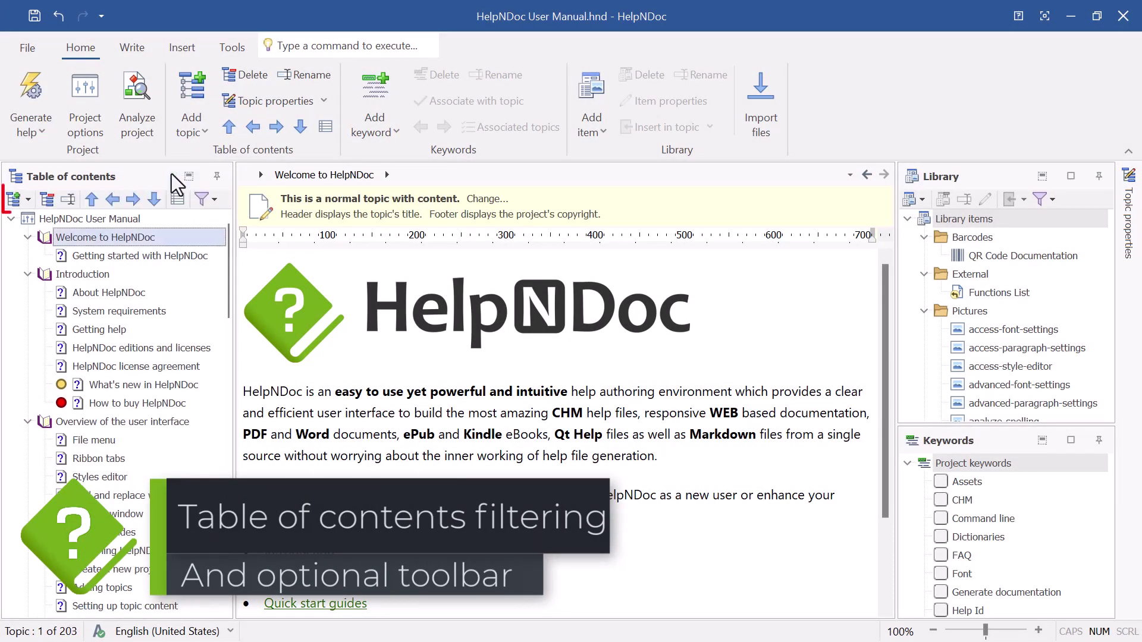
left_click(29, 200)
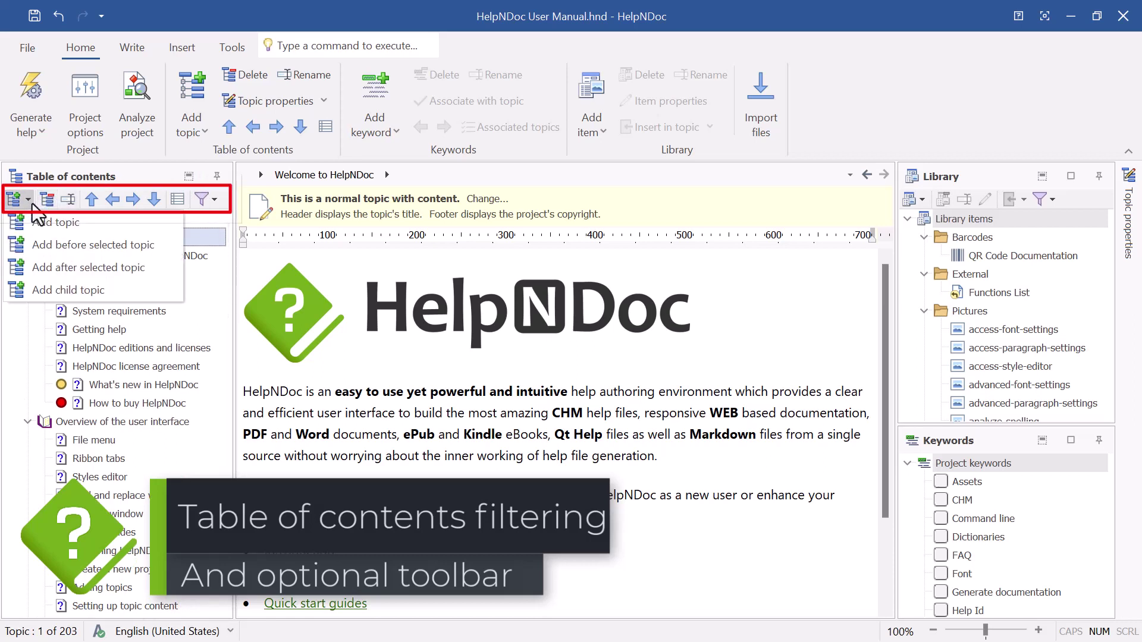
left_click(28, 200)
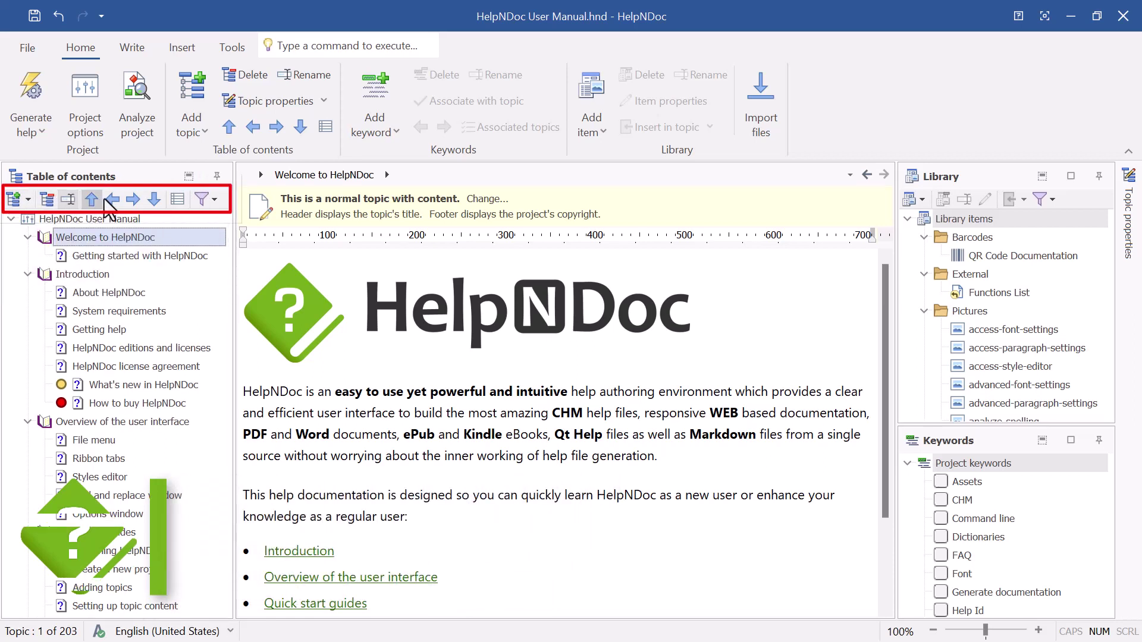
Filter the table of contents by visibility to topics that are hidden in the table of contents
left_click(202, 199)
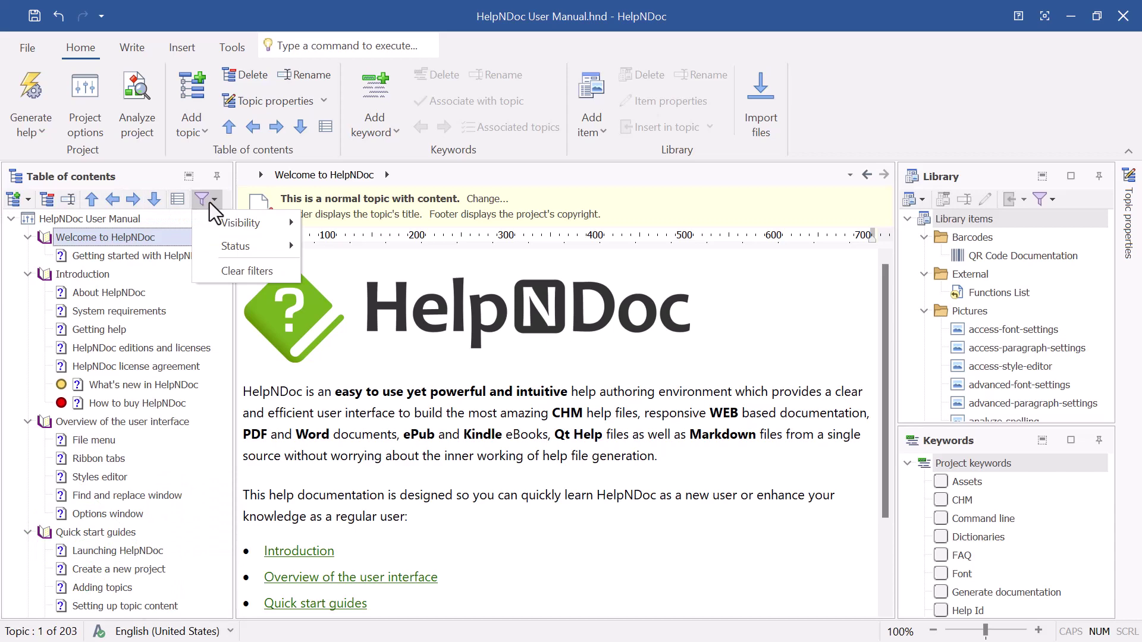
mouse_move(236, 228)
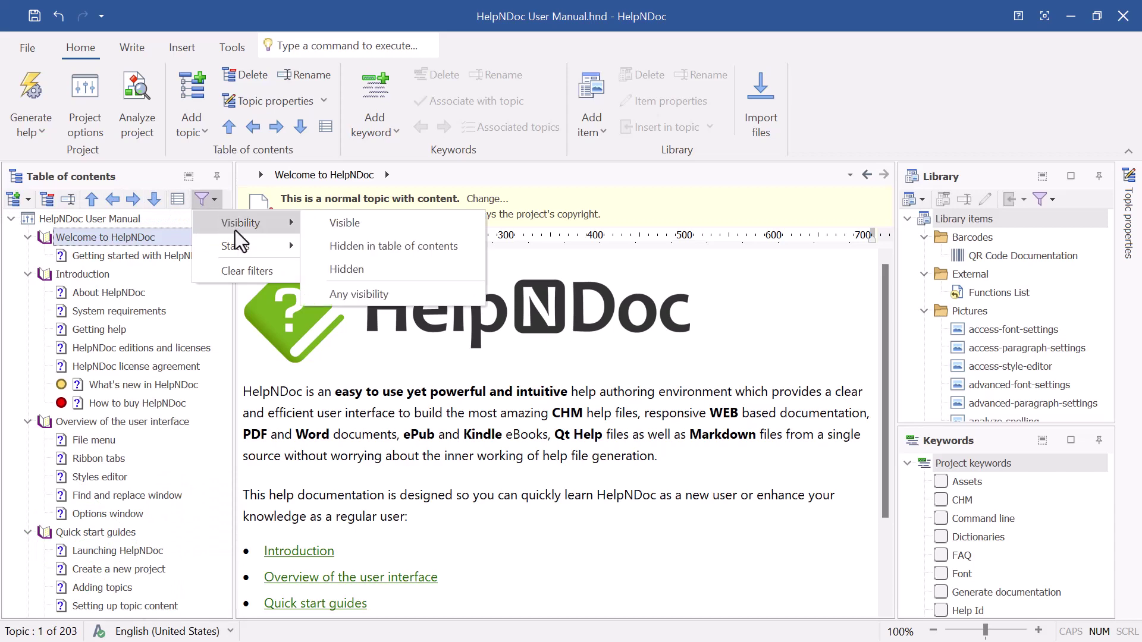
left_click(394, 249)
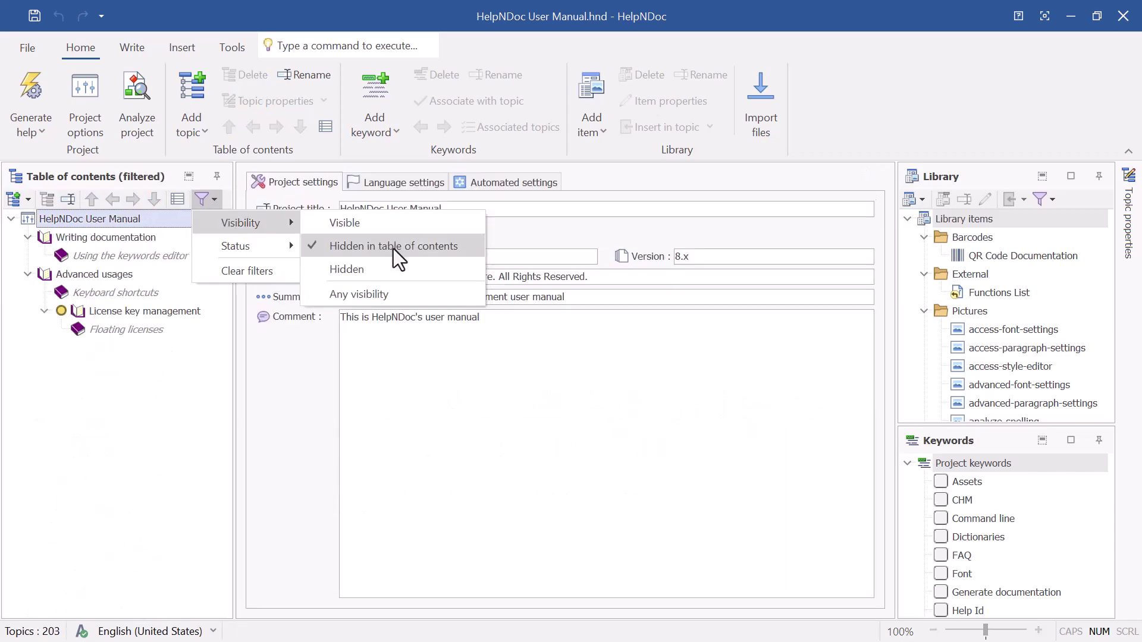
Check the visibility property of the Using the keywords editor topic, and view the Floating licenses topic
left_click(124, 255)
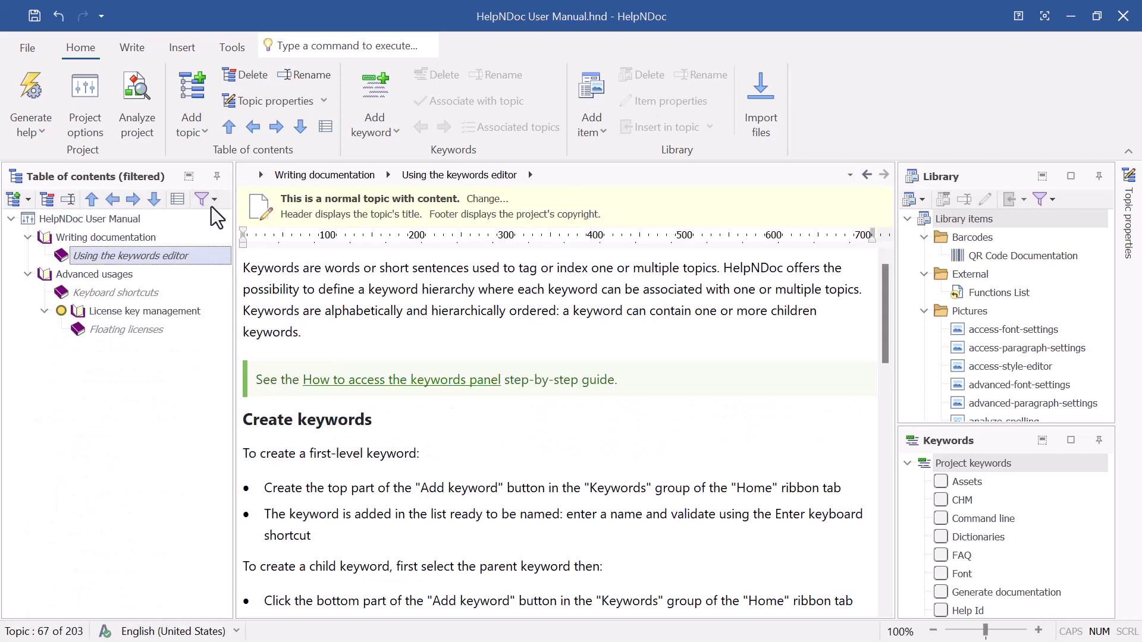
left_click(297, 100)
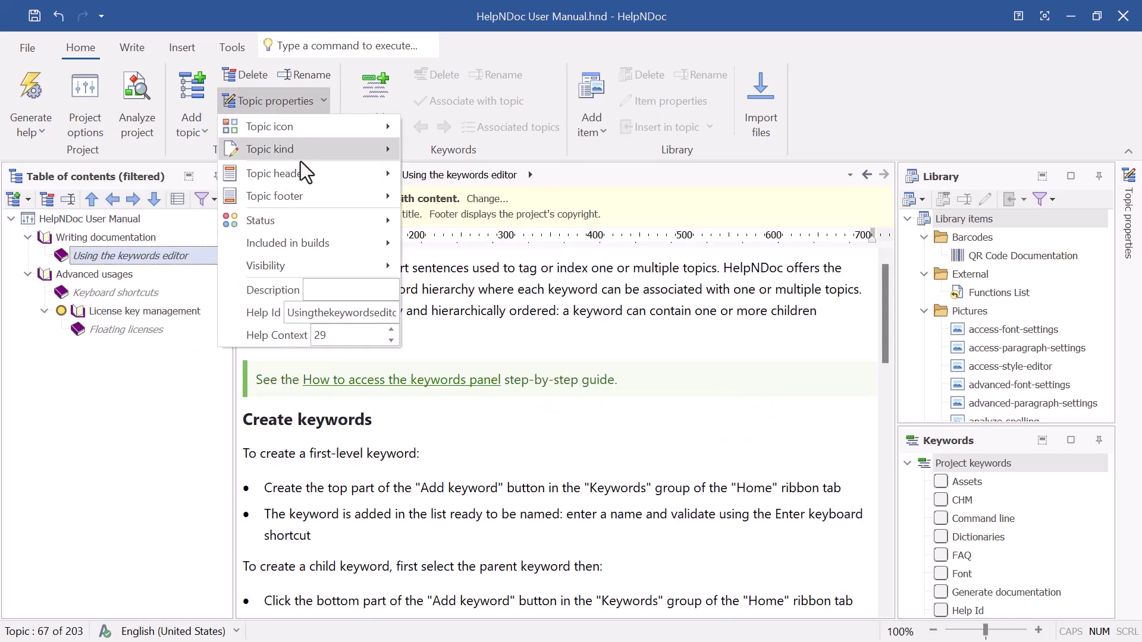
mouse_move(315, 267)
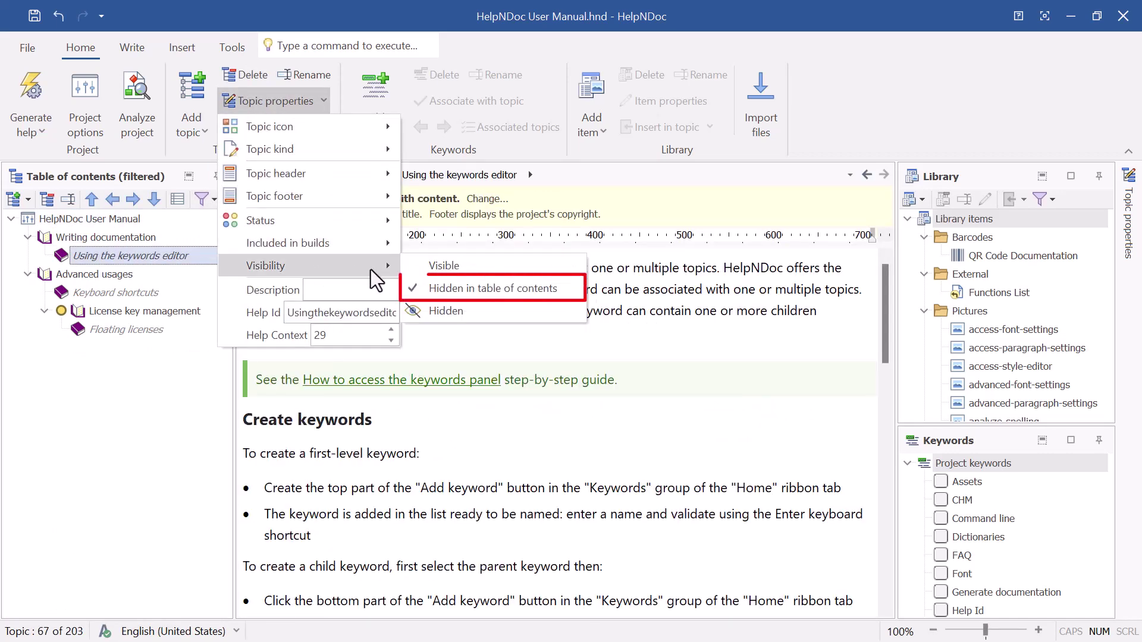
left_click(151, 295)
left_click(161, 328)
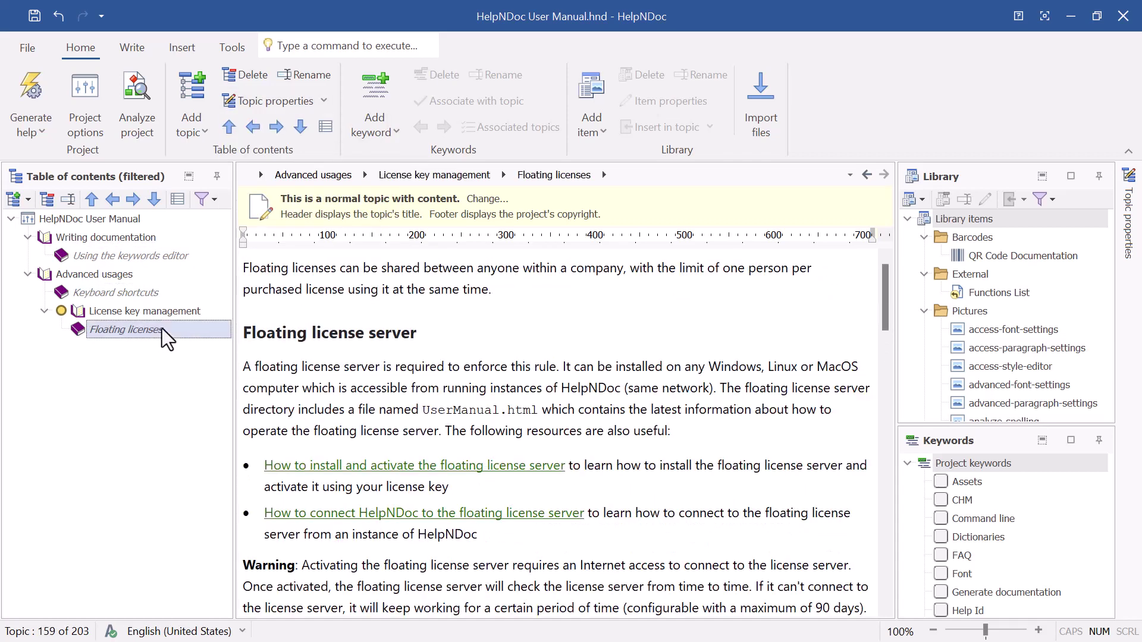
Extend the table of contents visibility filter to include Hidden topics as well
left_click(203, 198)
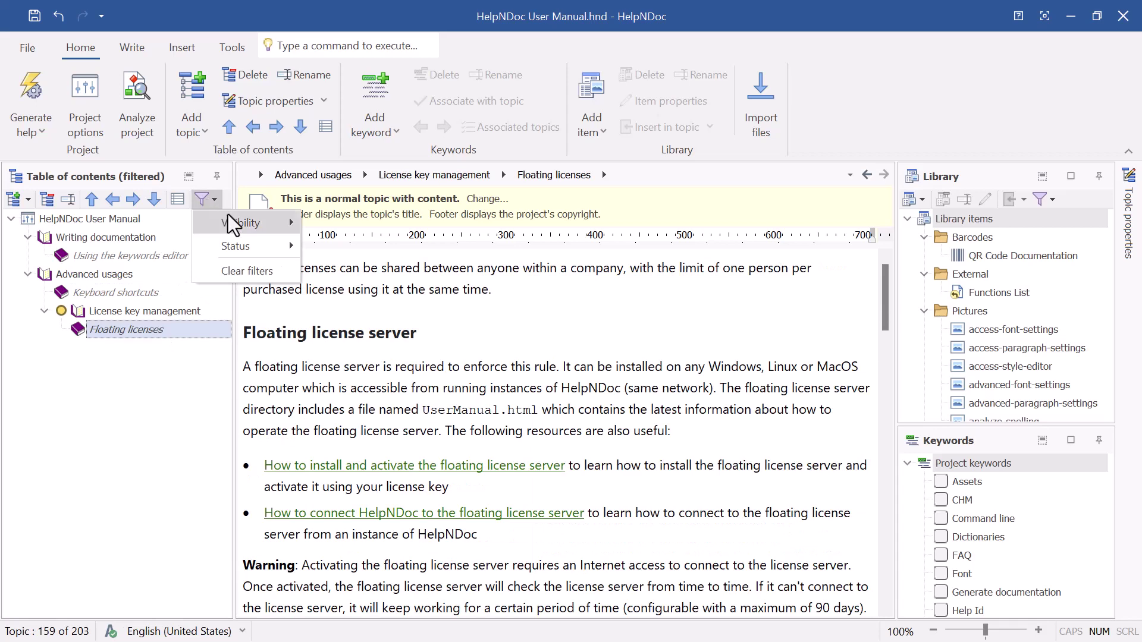
mouse_move(239, 220)
left_click(346, 267)
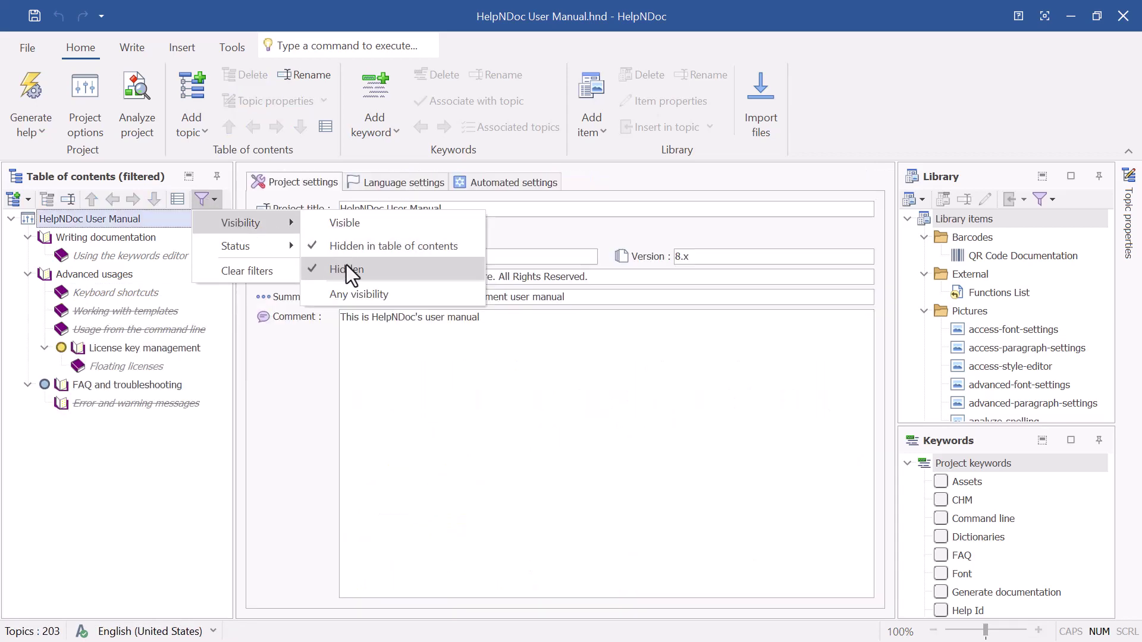
Check the visibility property of Working with templates, and view the Usage from the command line and Error and warning messages topics
left_click(172, 312)
left_click(271, 106)
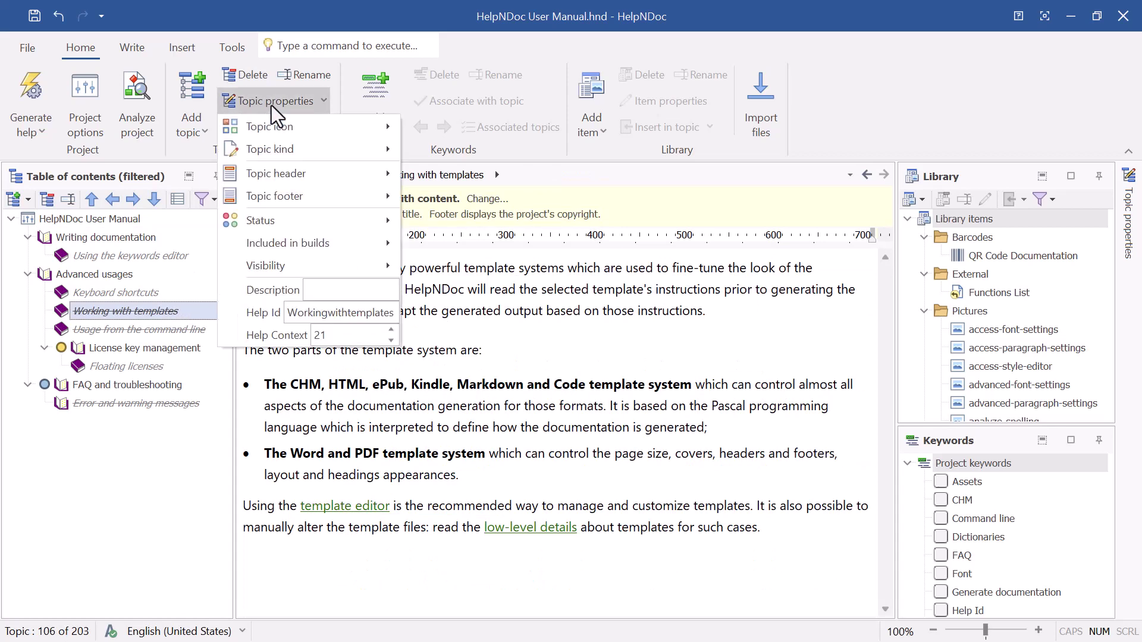
mouse_move(353, 272)
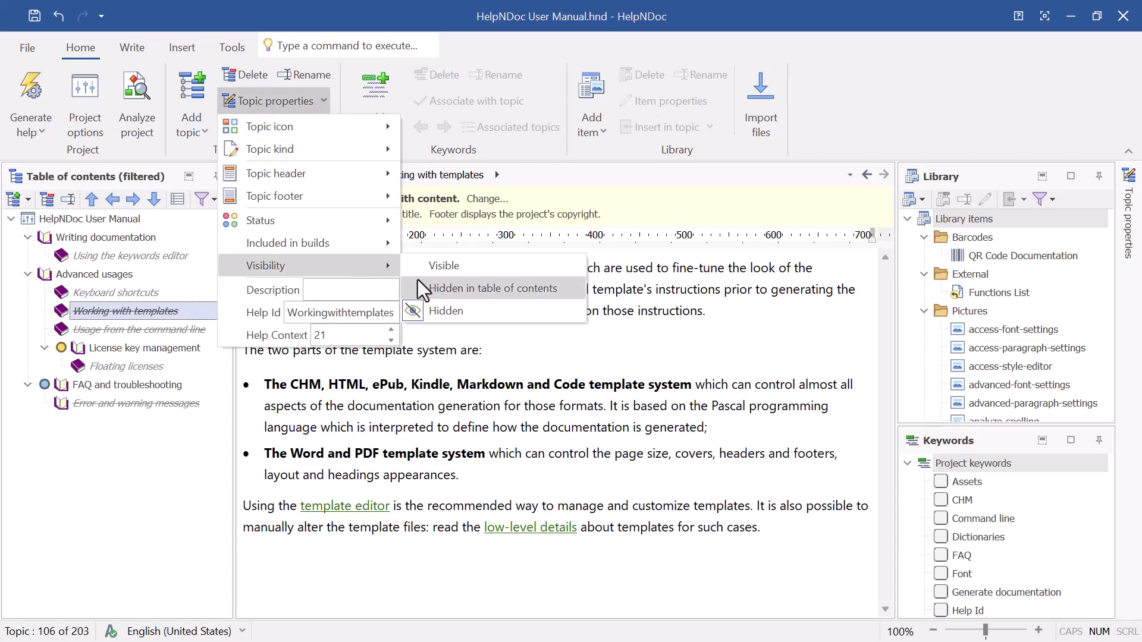
left_click(172, 329)
left_click(155, 405)
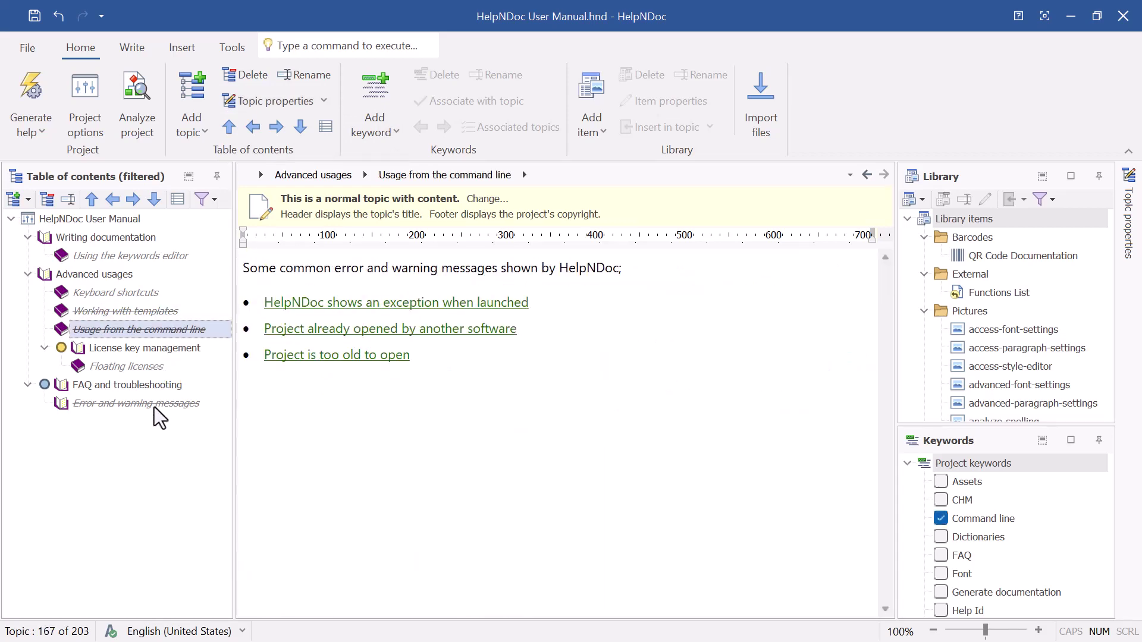
Reset the table of contents filter to show topics of any visibility
left_click(203, 200)
mouse_move(239, 215)
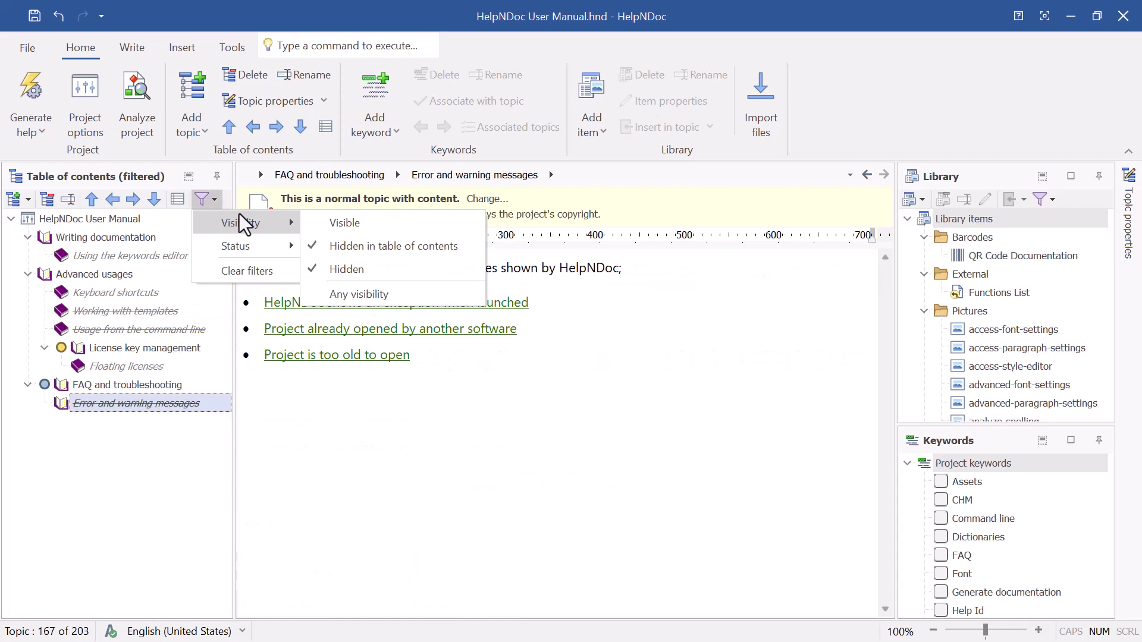
left_click(409, 291)
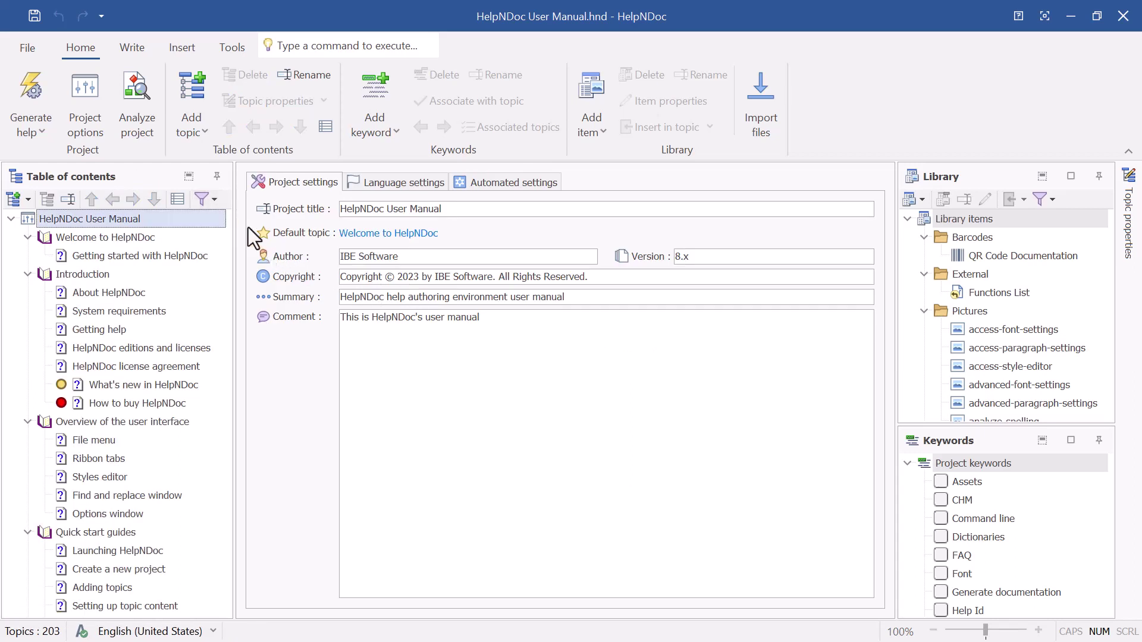
Filter the table of contents by the Needs Review status and view the Encrypt documents topic
left_click(207, 201)
mouse_move(226, 243)
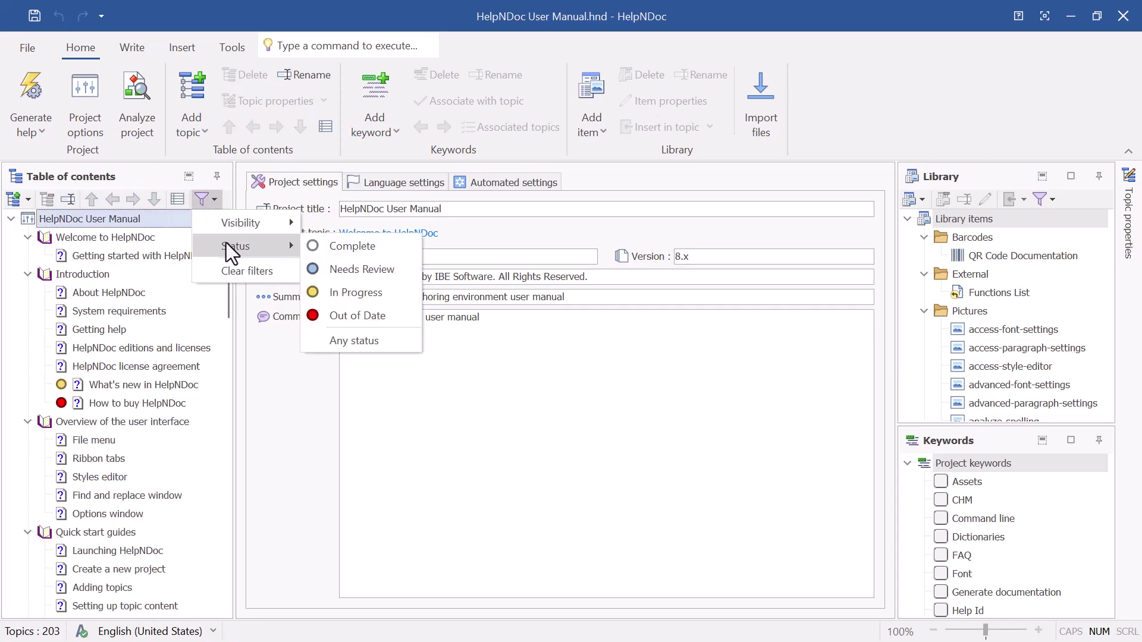
left_click(367, 267)
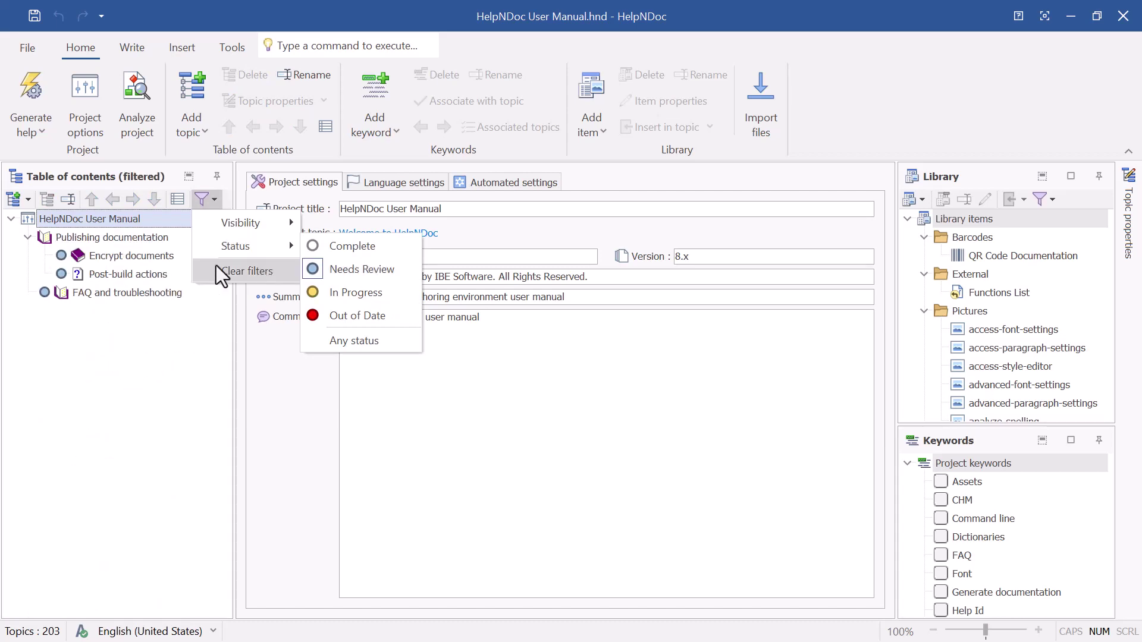
left_click(146, 255)
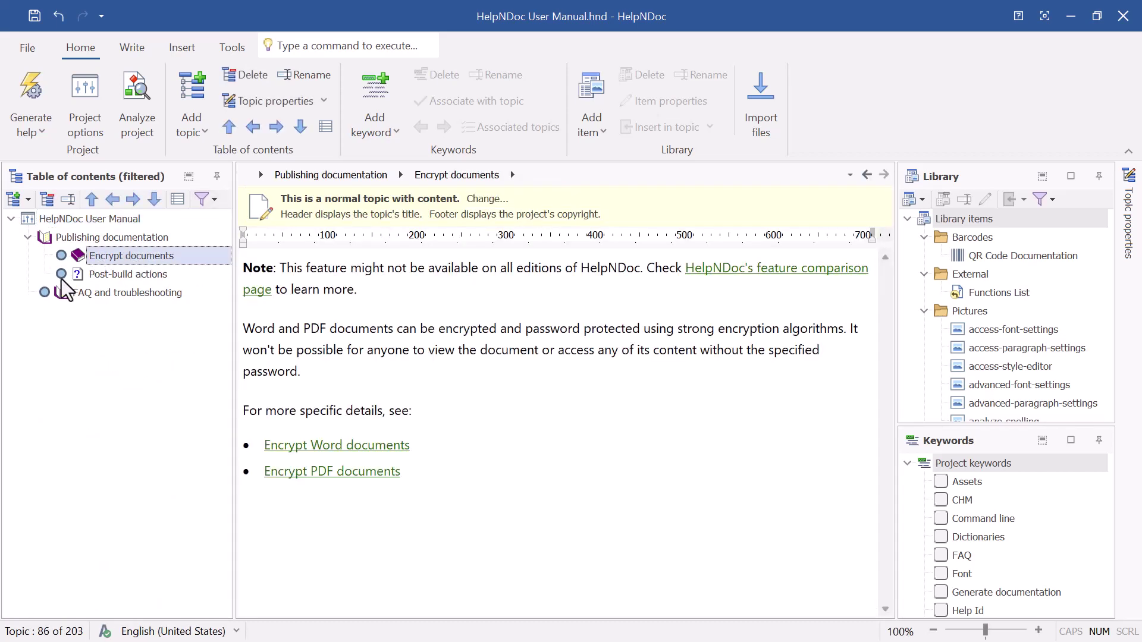
Replace the Needs Review status filter with In Progress
left_click(200, 205)
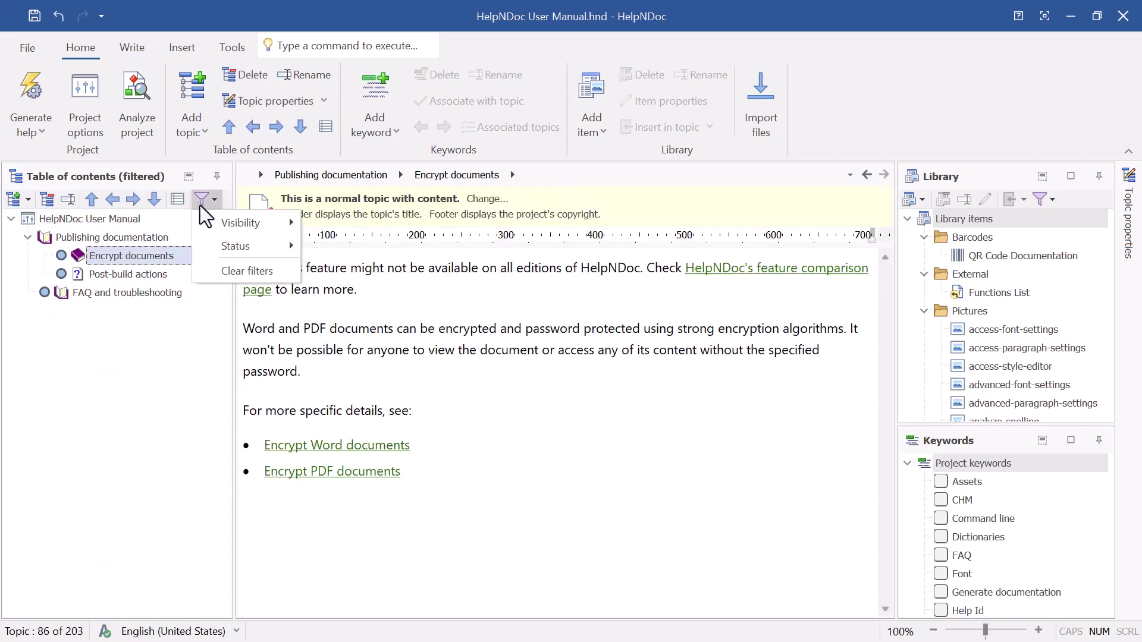
mouse_move(239, 248)
left_click(366, 278)
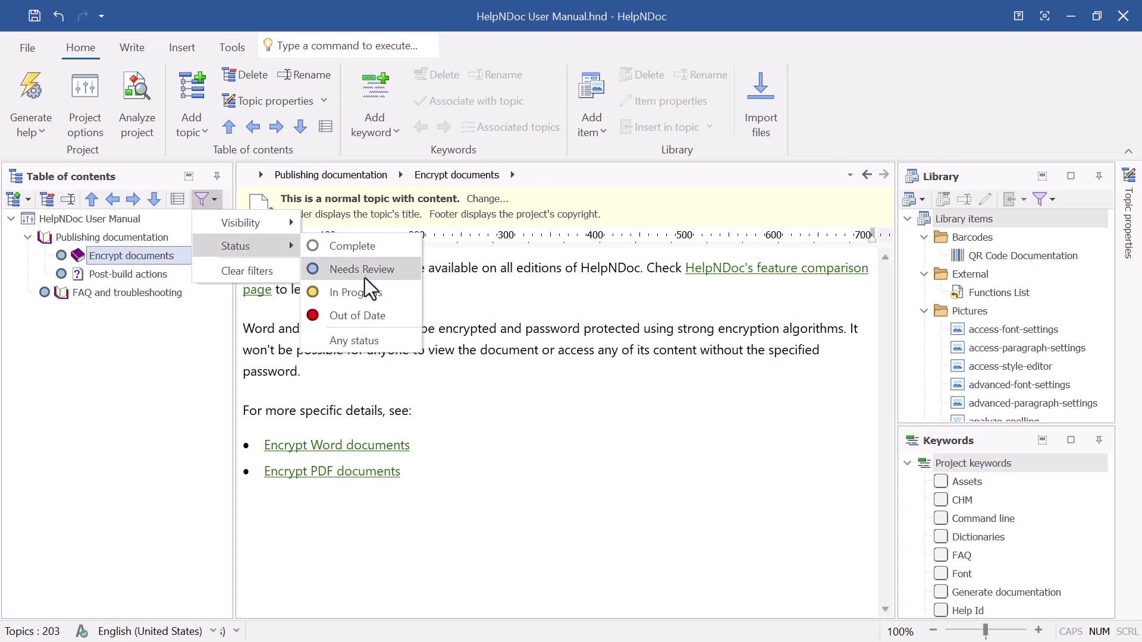
left_click(359, 294)
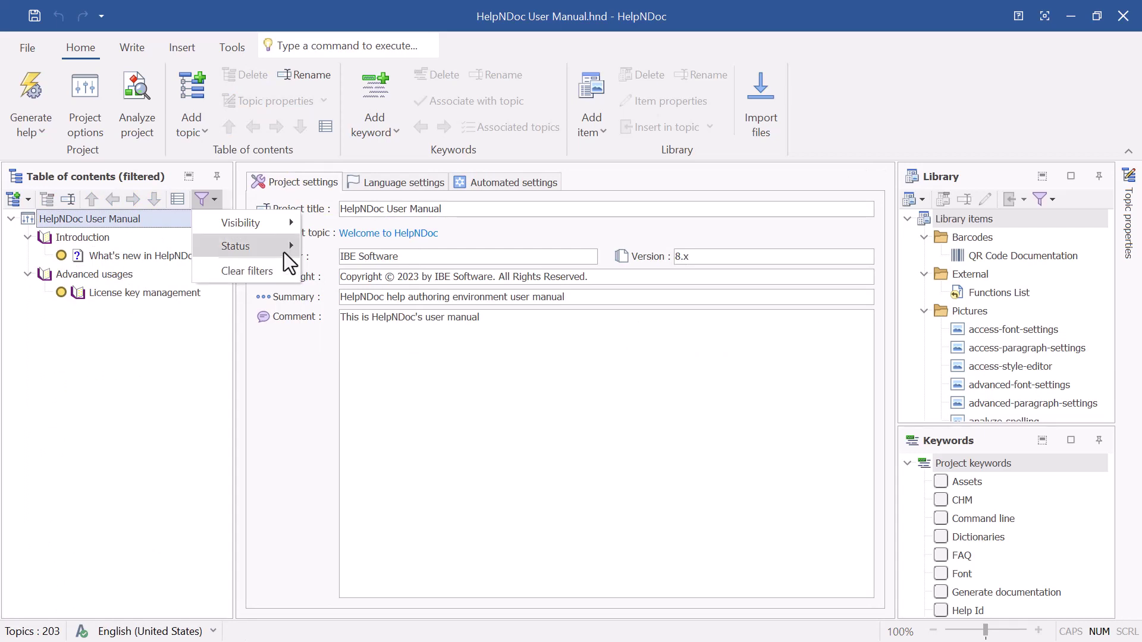
Add Out of Date to the status filter, review the filtered topics and reset the filter to any status
mouse_move(285, 250)
left_click(364, 315)
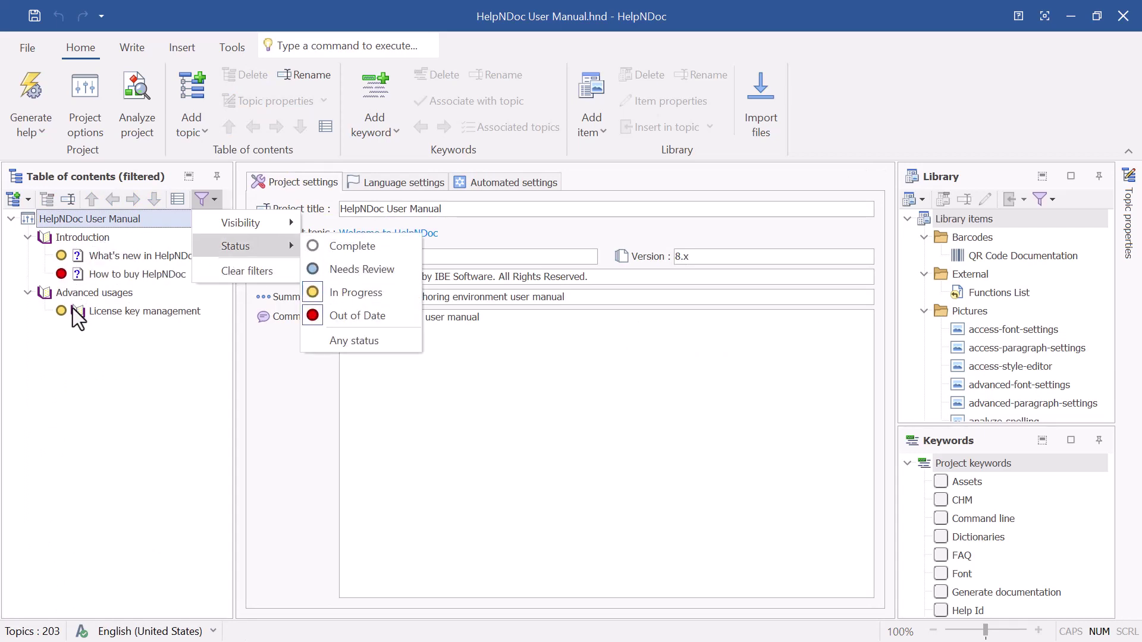
left_click(381, 339)
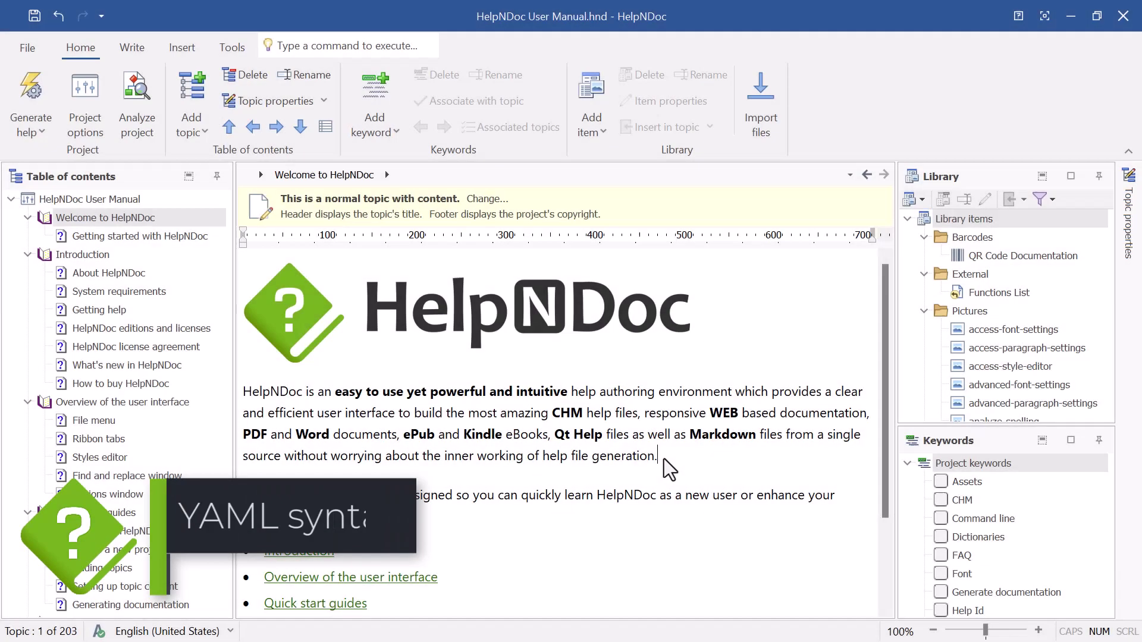
Show the table of contents toolbar and add a new topic named "Sample YAML file"
left_click(188, 177)
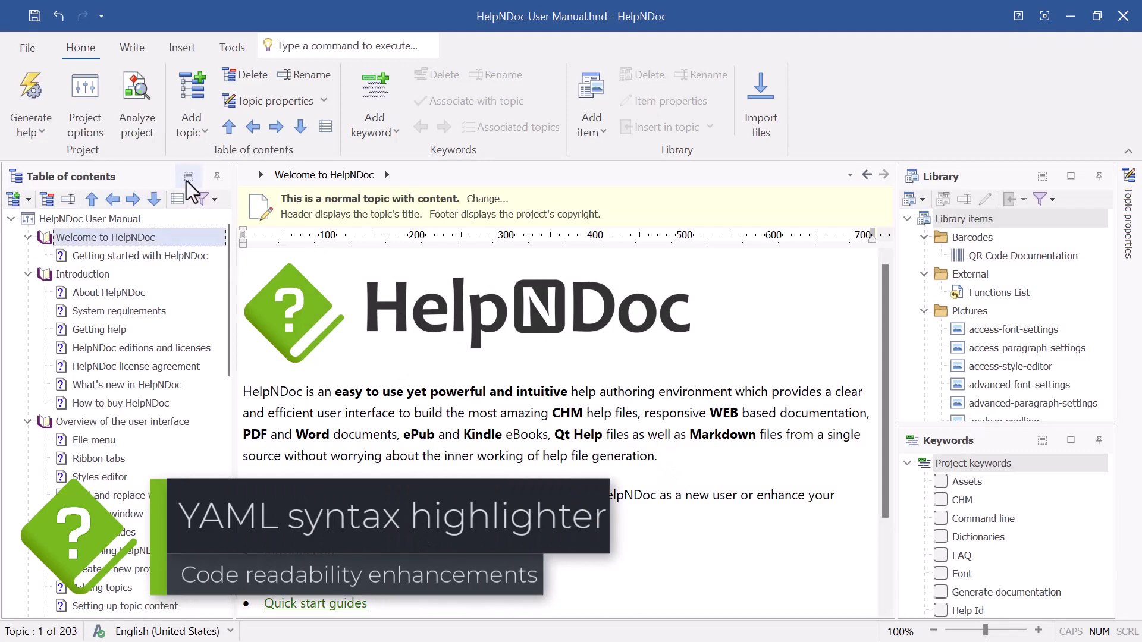
left_click(14, 199)
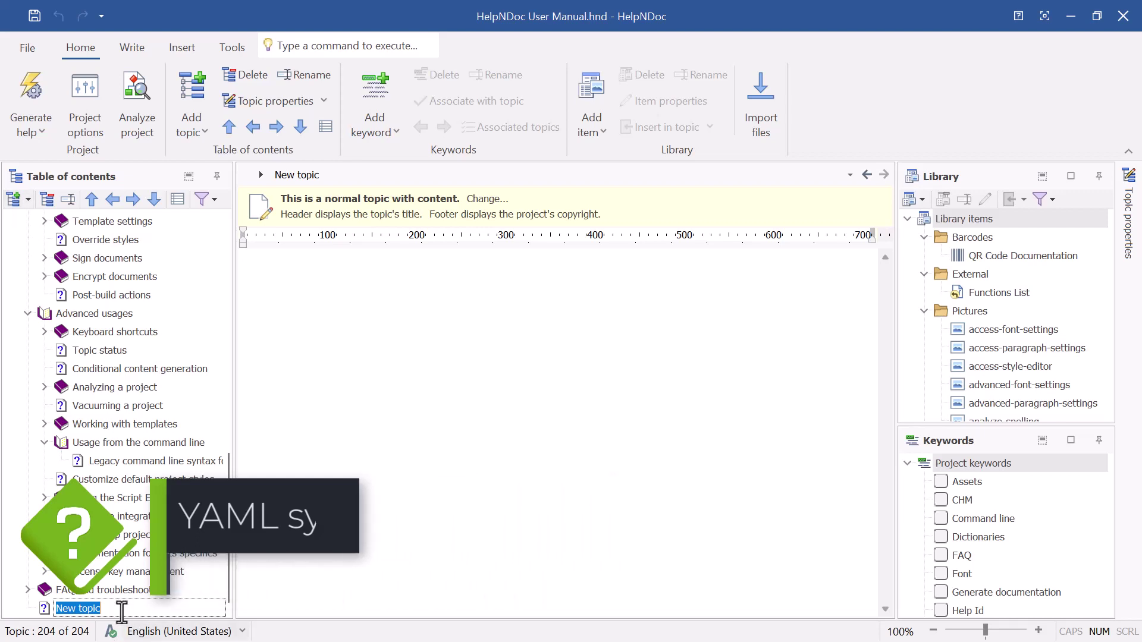
type("Sample")
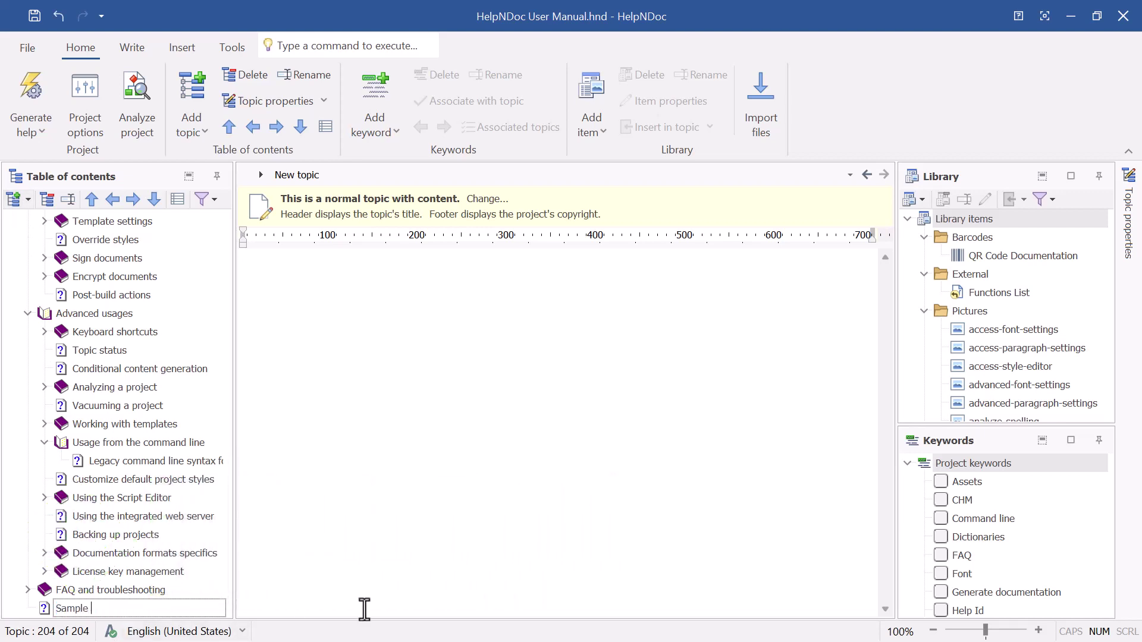
type(" YAML file")
key("Return")
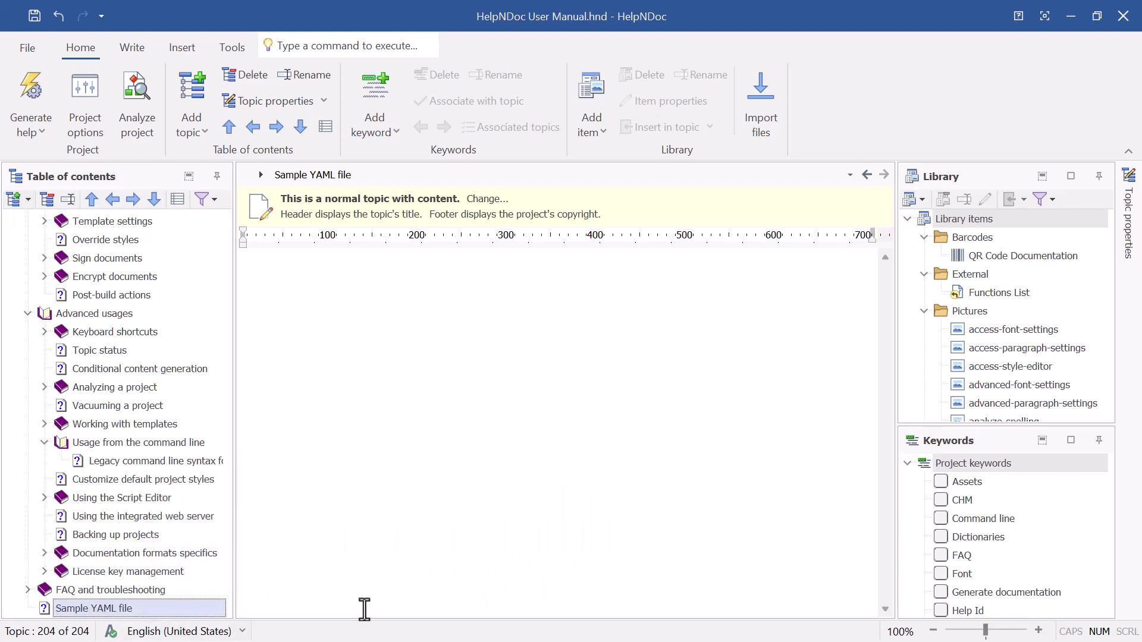
Write "This is a sample YAML file:" in the new topic and paste the copied YAML code below it
left_click(363, 517)
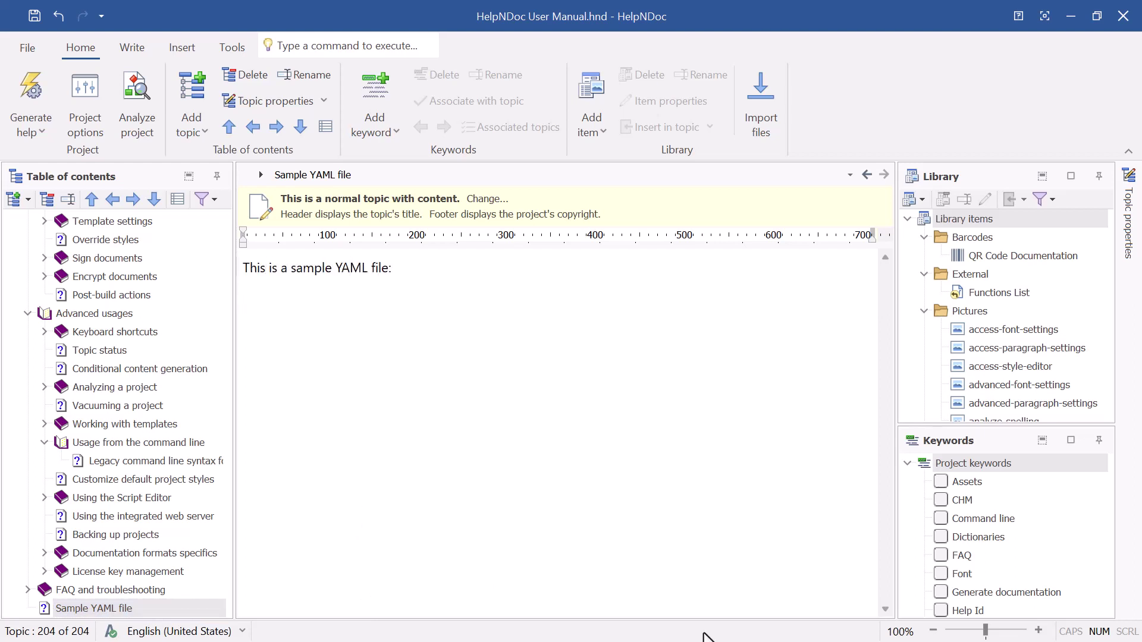
key("ctrl+v")
scroll(343, 392, "up", 10)
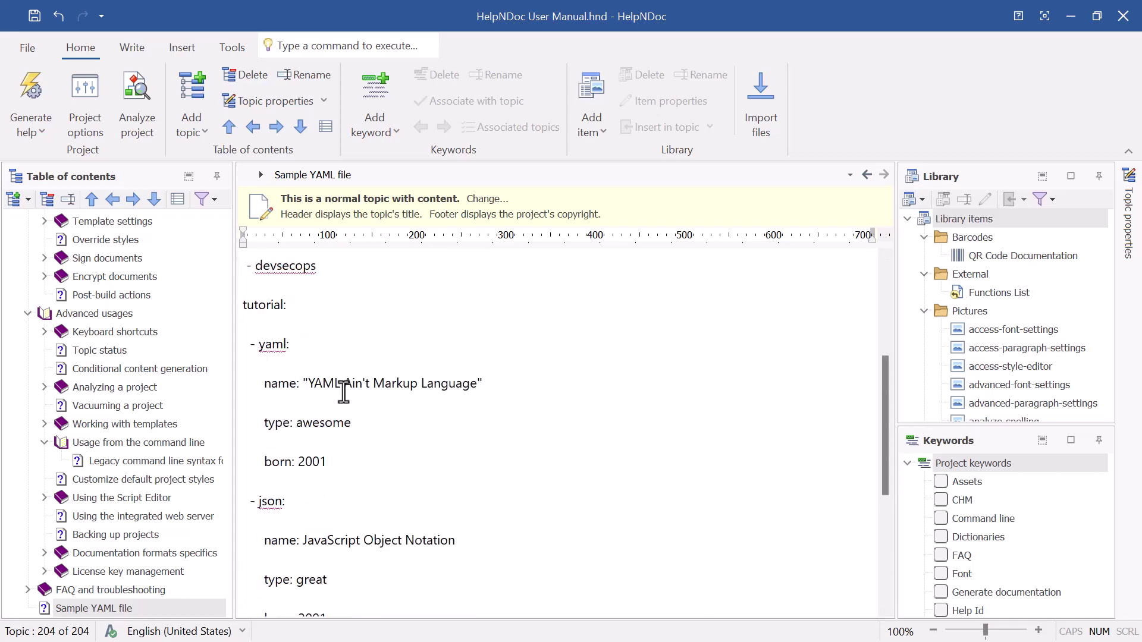
Convert the paragraphs of the pasted YAML code to line breaks
left_click(243, 305, "shift")
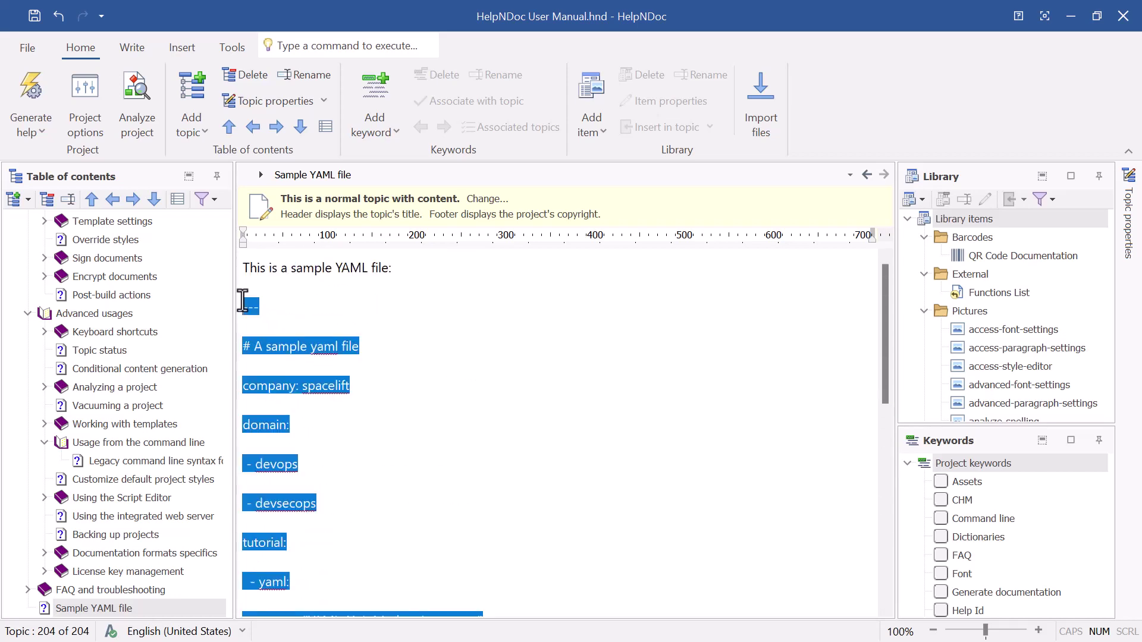
left_click(231, 51)
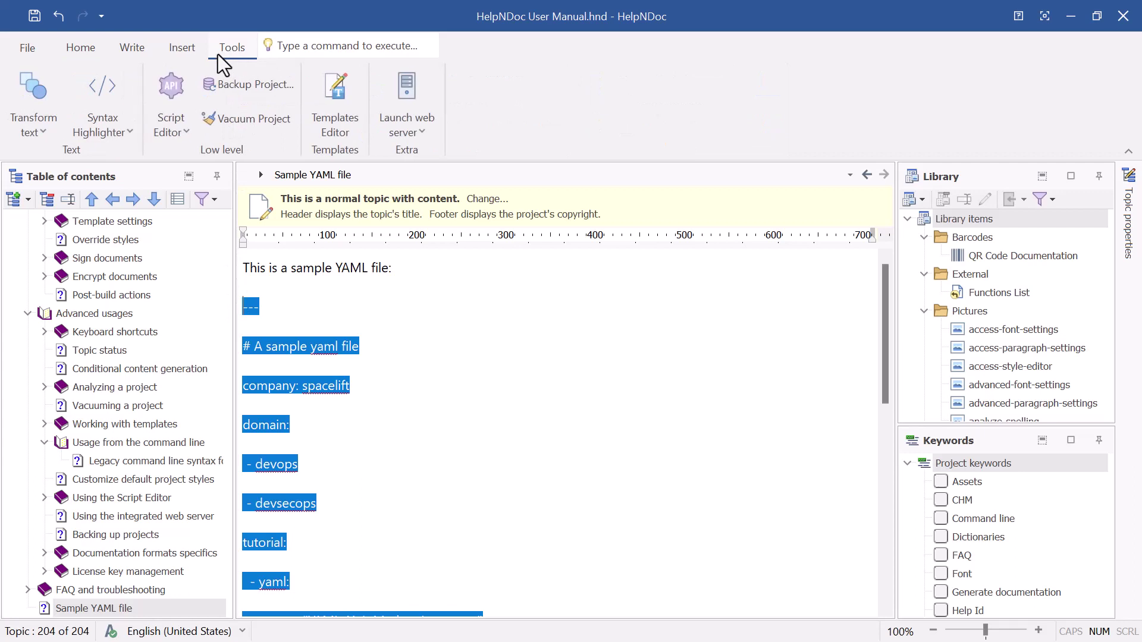
left_click(39, 125)
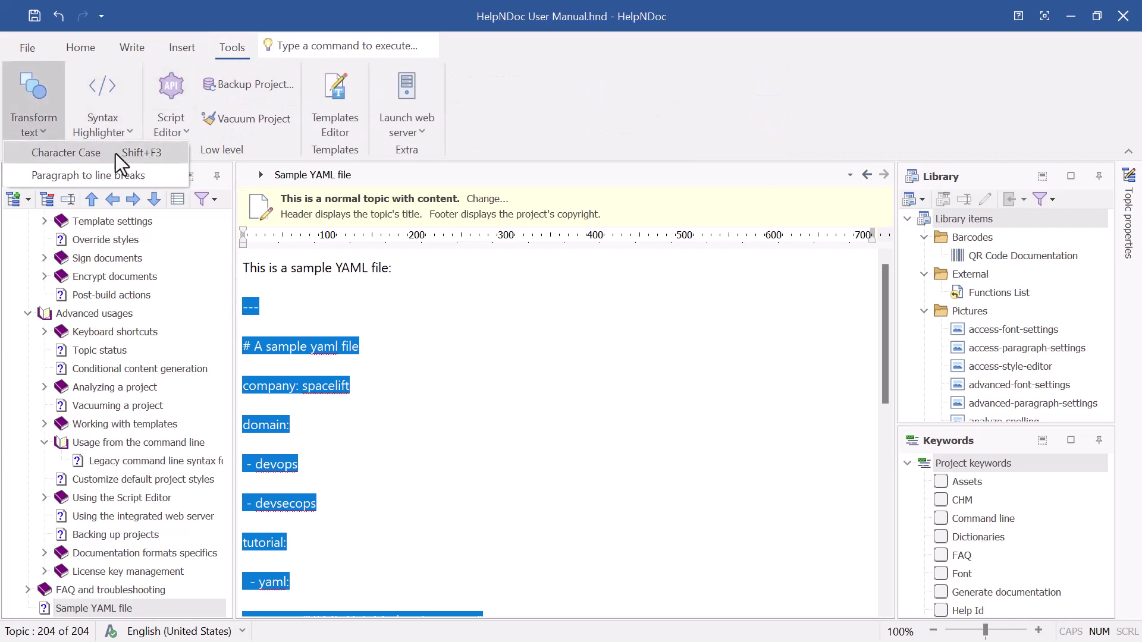
left_click(147, 175)
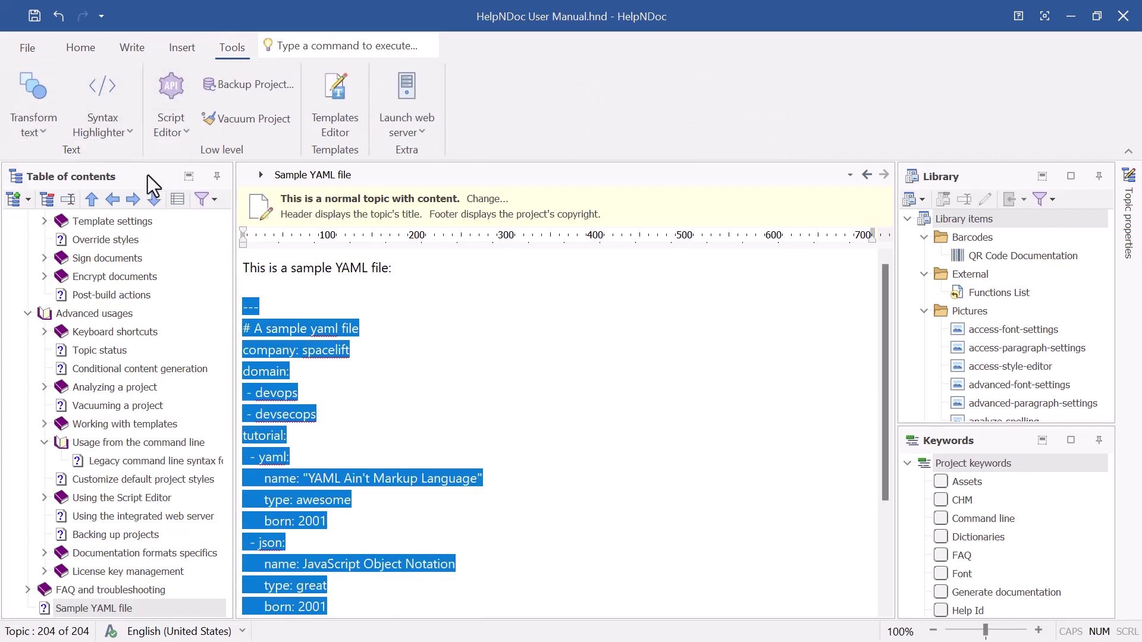
Apply the YAML syntax highlighter to the selected code and check the highlighted block
left_click(107, 122)
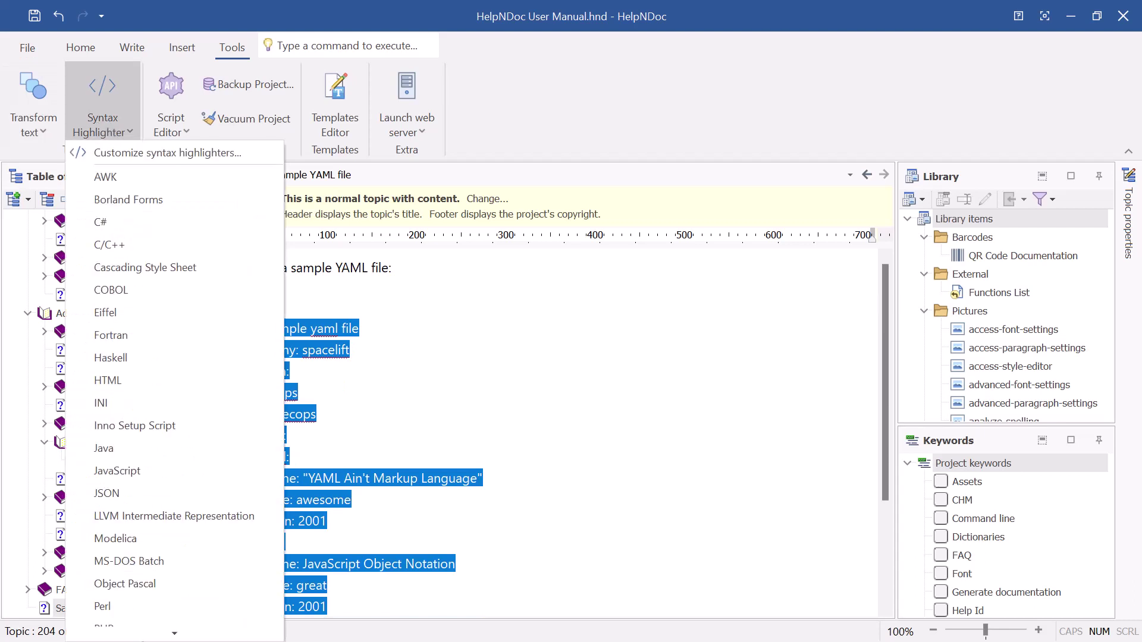
mouse_move(154, 637)
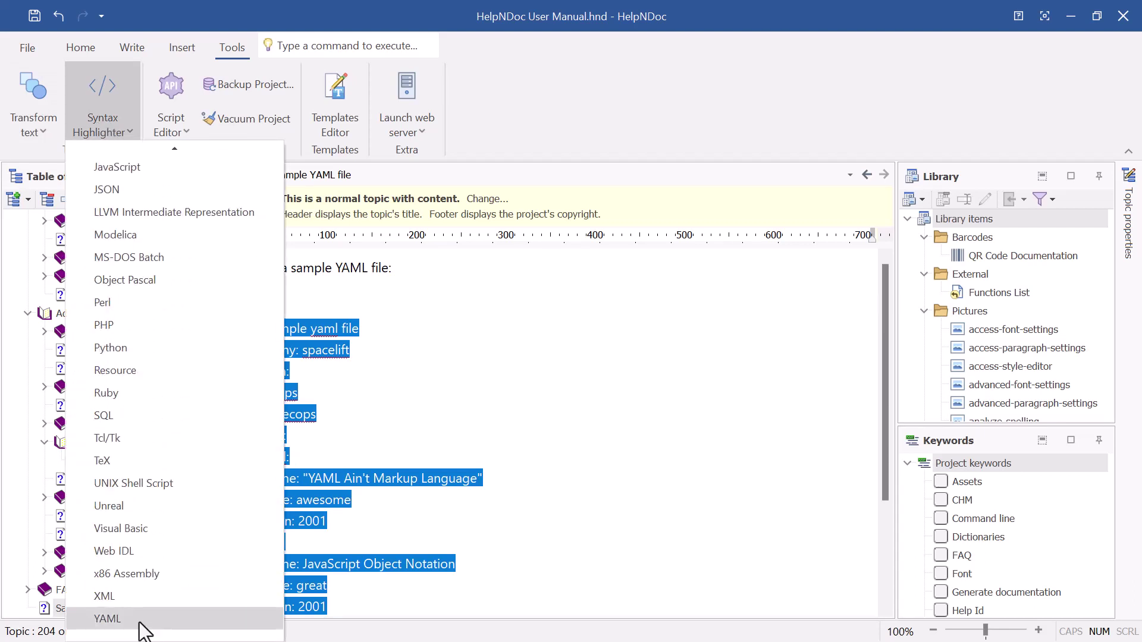
left_click(144, 624)
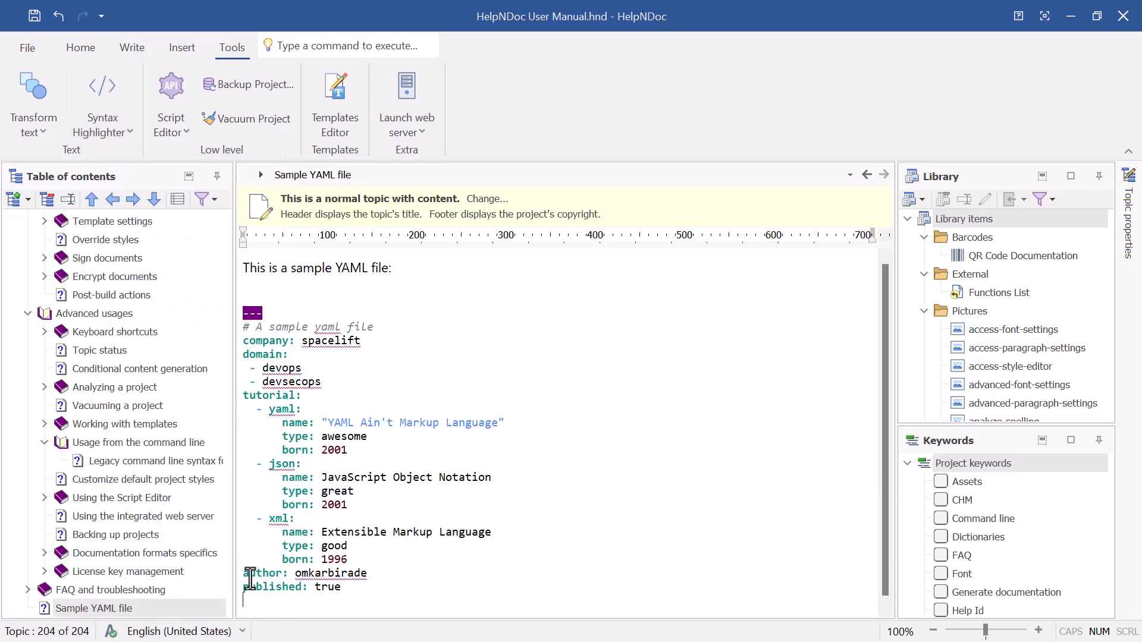
left_click_drag(246, 600, 240, 315)
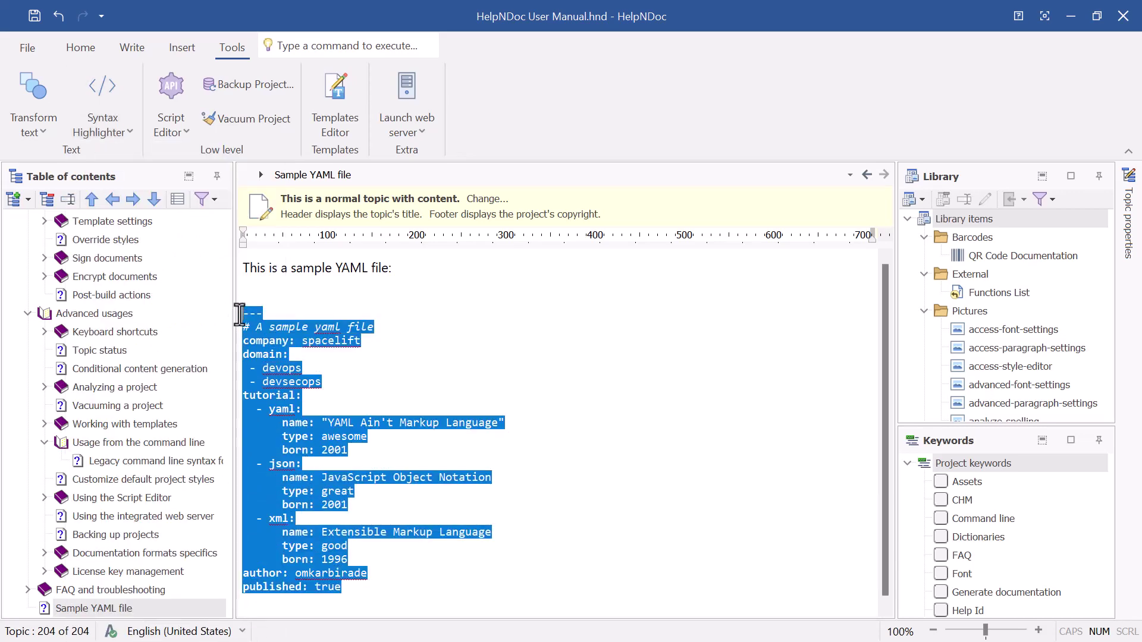
left_click(443, 269)
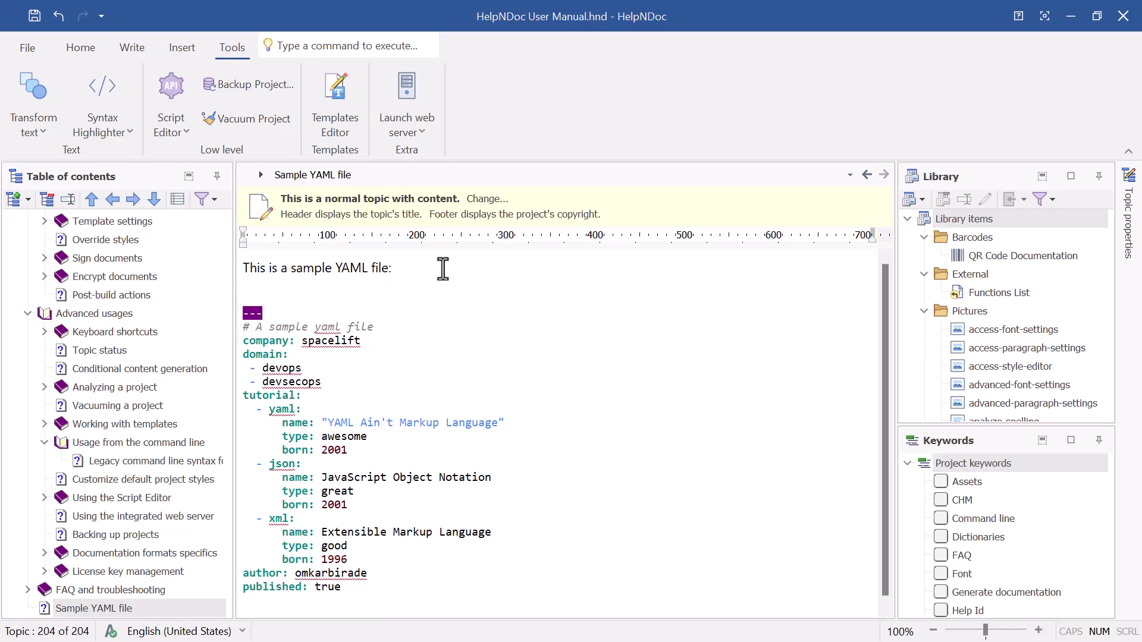